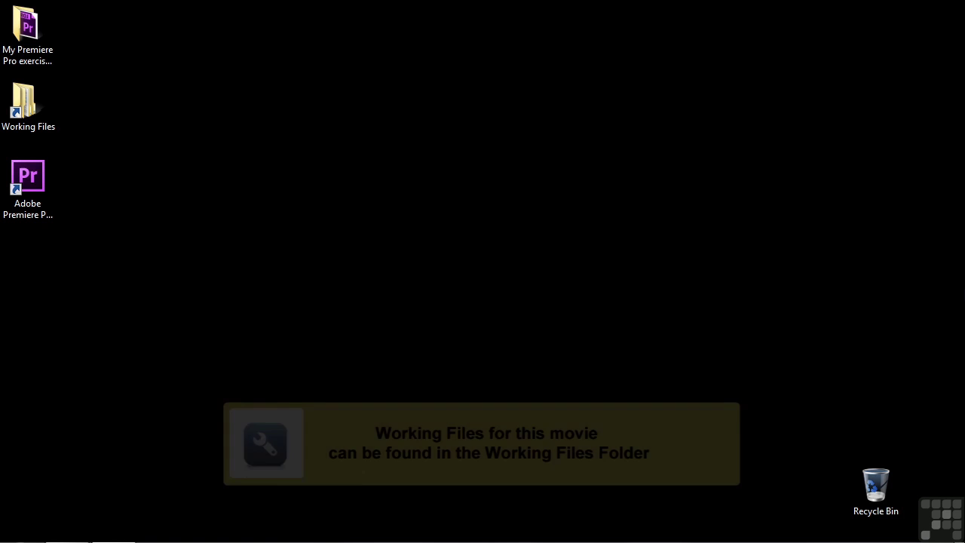
- Open the project 0603-ripple rolling.prproj from the projects folder inside Working Files
double_click(29, 111)
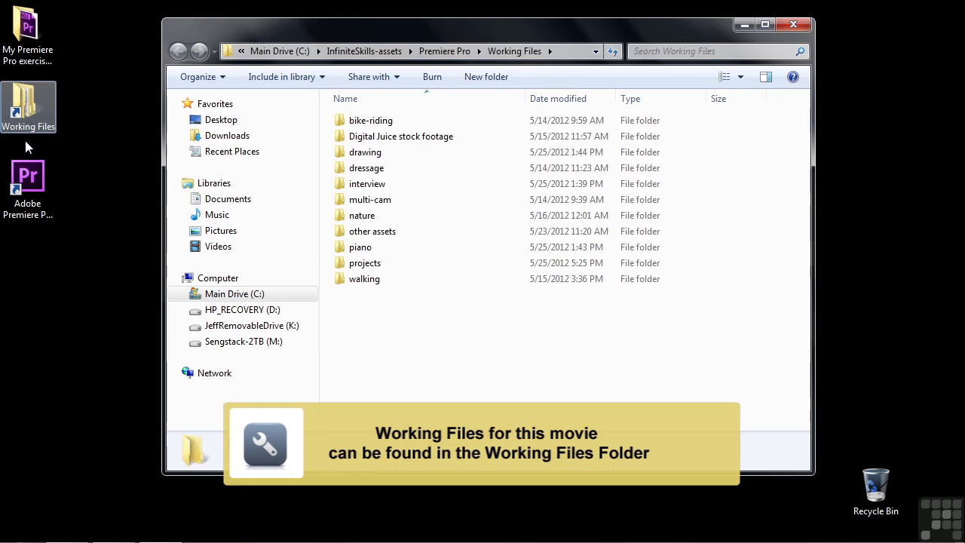
double_click(360, 260)
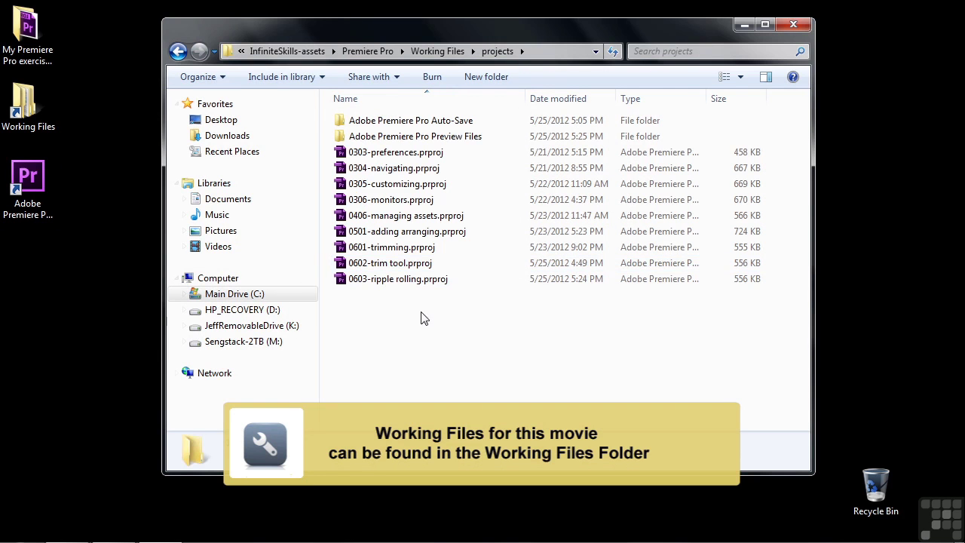
double_click(347, 281)
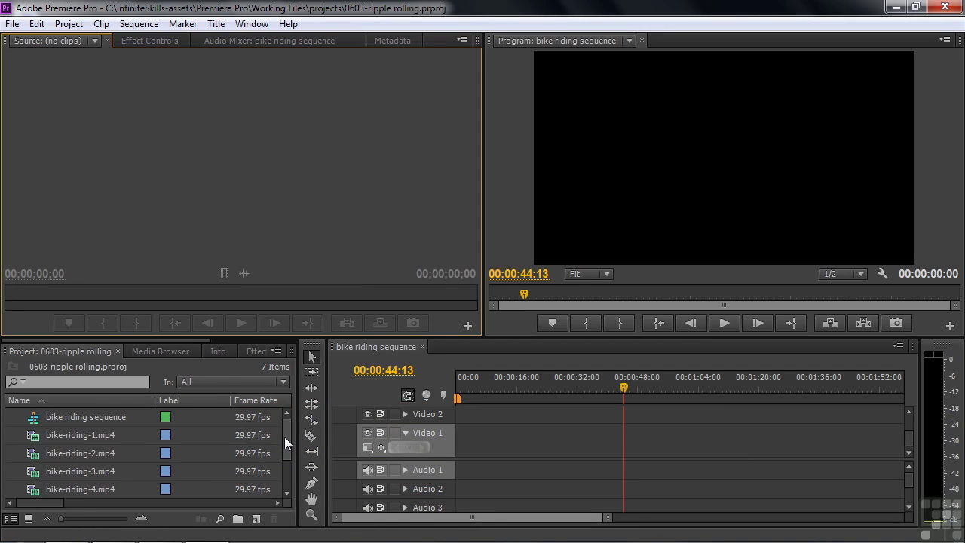
- Place bike-riding-3.mp4 through bike-riding-6.mp4 at the start of Video 1 and move the playhead to 00:00:13:11
left_click_drag(285, 436, 281, 455)
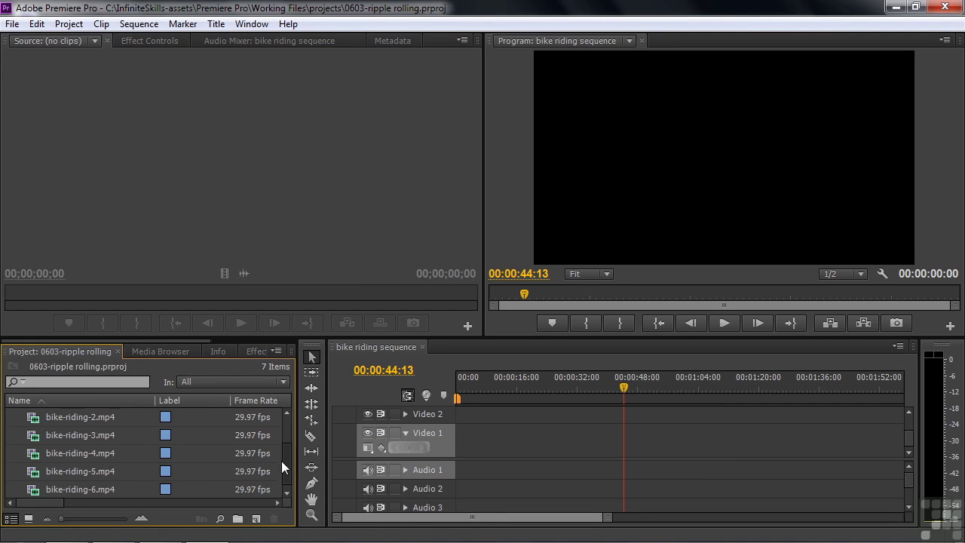
left_click(57, 437)
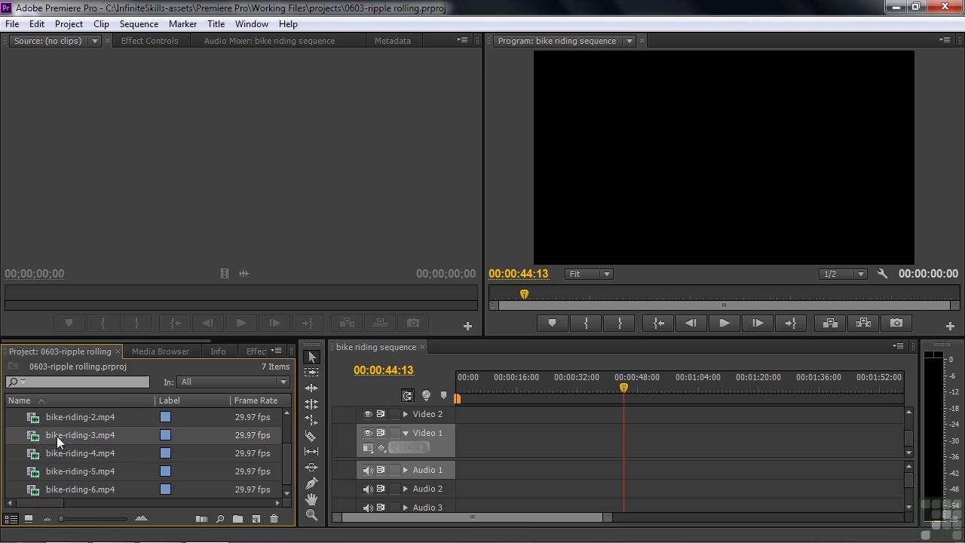
left_click(50, 488, "shift")
left_click_drag(36, 439, 453, 445)
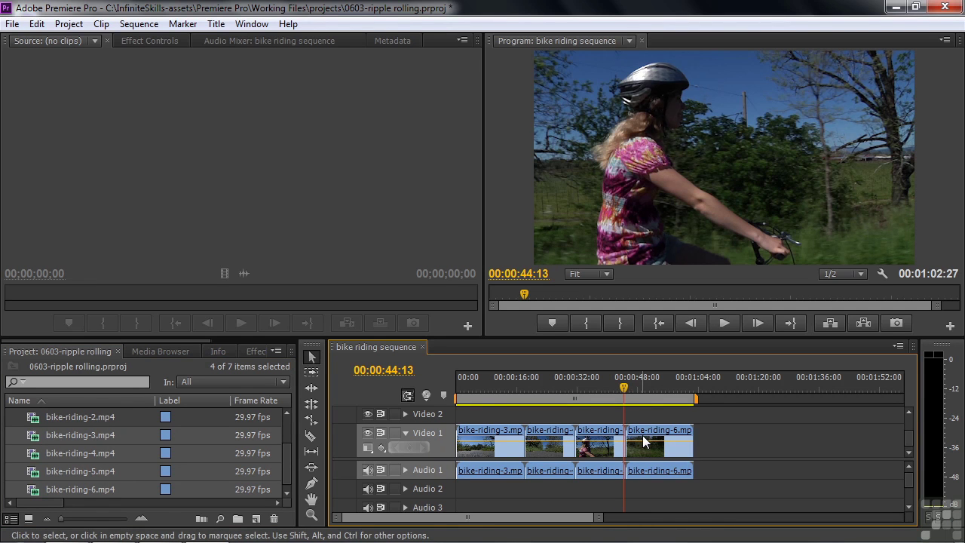
left_click_drag(626, 383, 507, 434)
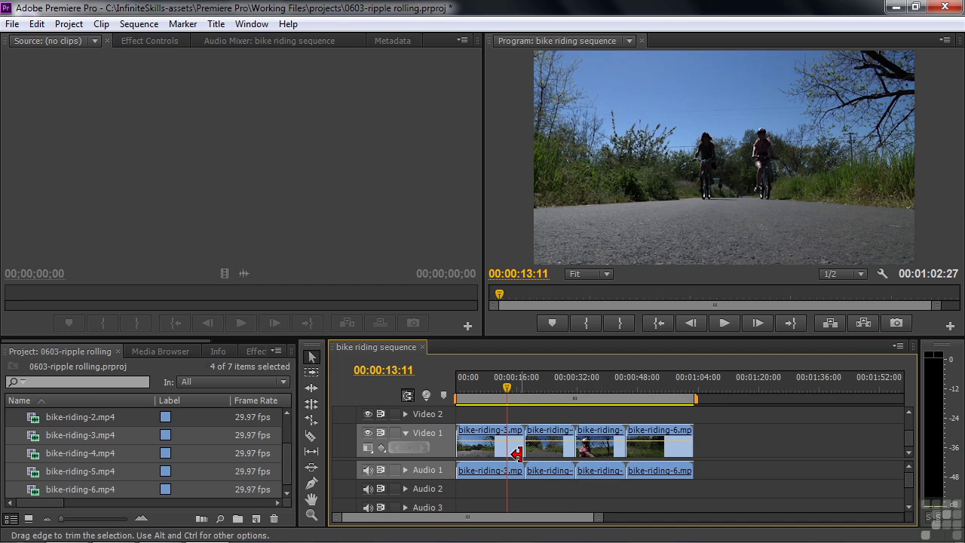
- Try the Ripple Edit and Rolling Edit tools at the cut between the first two clips on Video 1
left_click(312, 391)
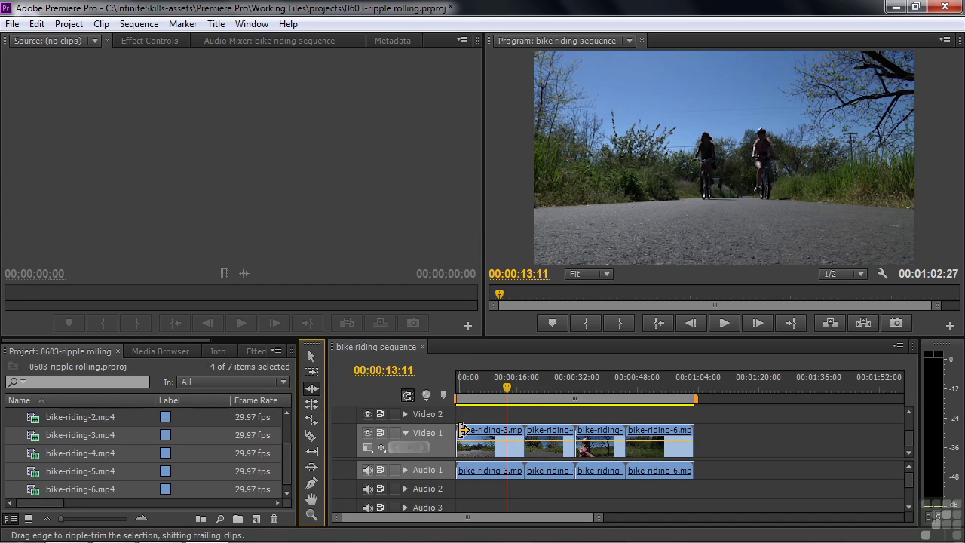
left_click(313, 408)
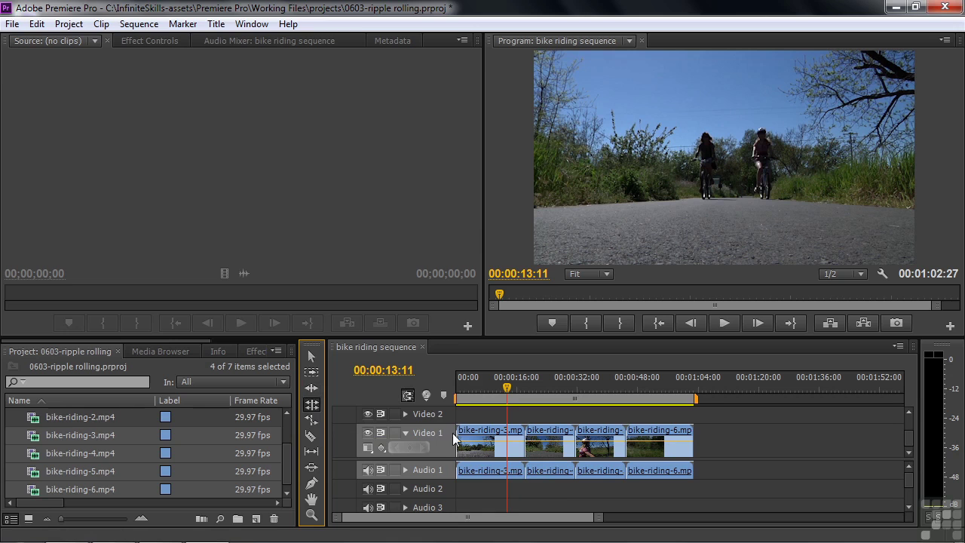
left_click_drag(521, 434, 523, 436)
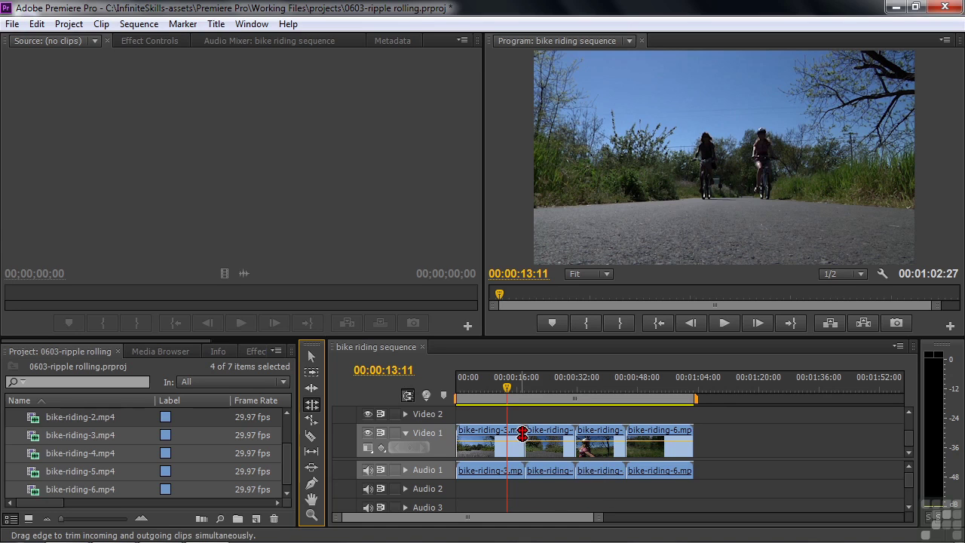
mouse_move(522, 436)
left_mouse_down()
mouse_move(534, 435)
mouse_move(523, 442)
mouse_move(528, 422)
left_mouse_up()
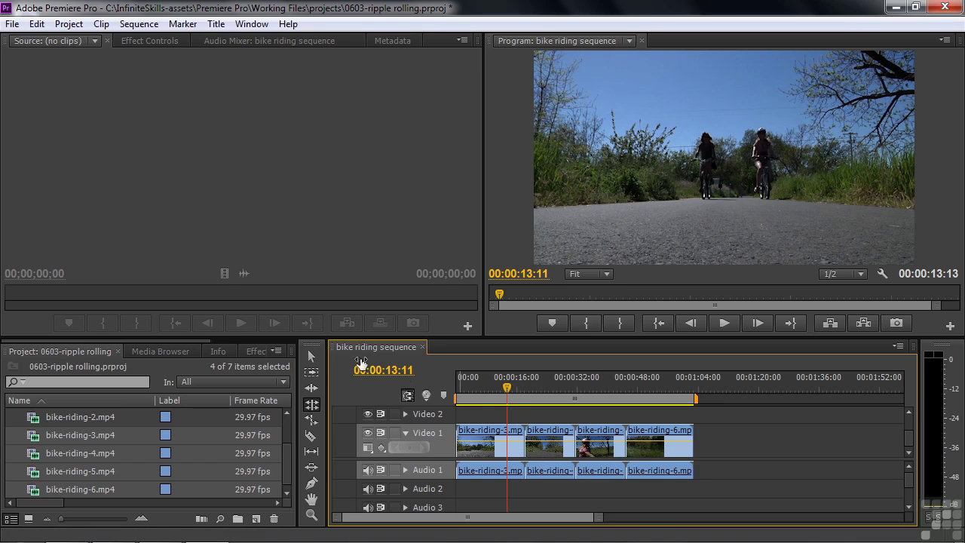
- Trim the end of bike-riding-3.mp4 back to the playhead with the Selection tool, check the gap's Ripple Delete option and undo the trim
left_click(310, 358)
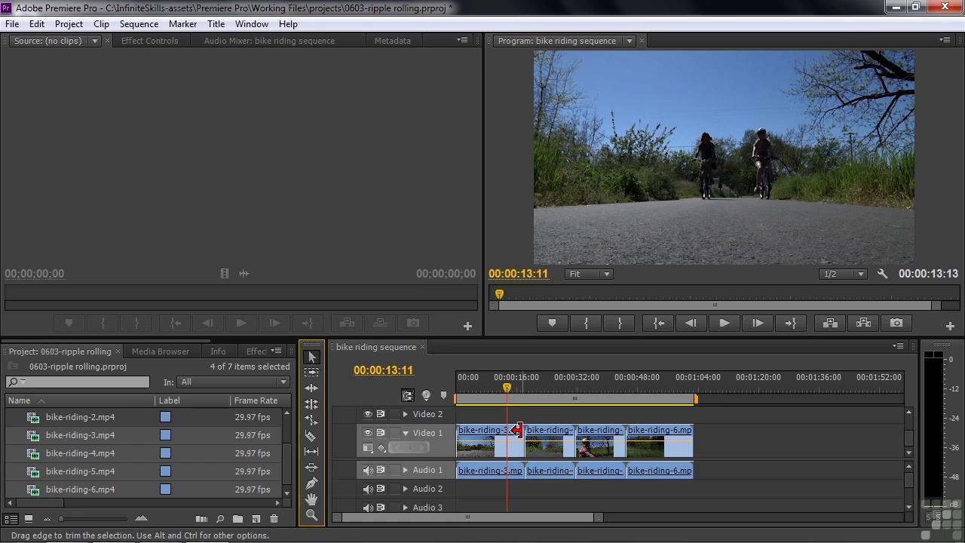
left_click_drag(519, 432, 499, 431)
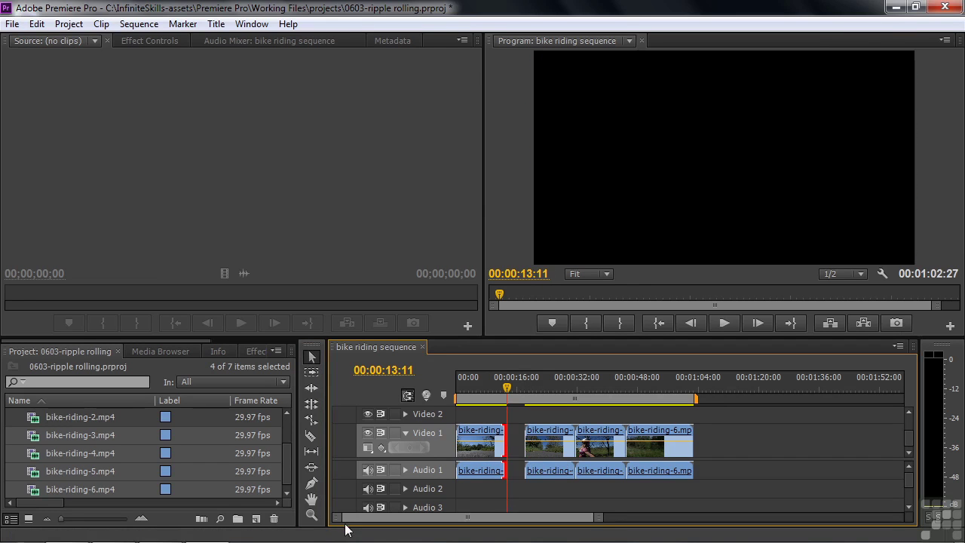
right_click(514, 433)
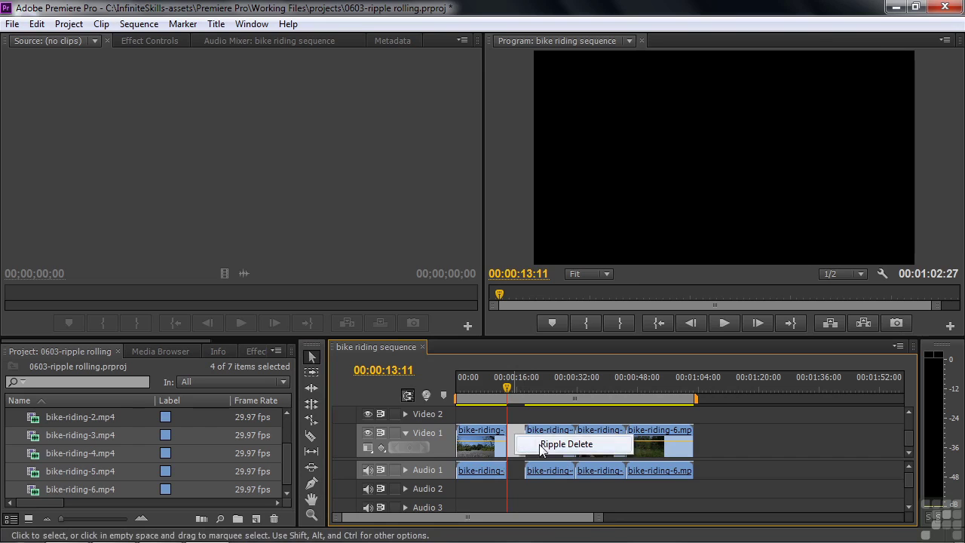
left_click(528, 415)
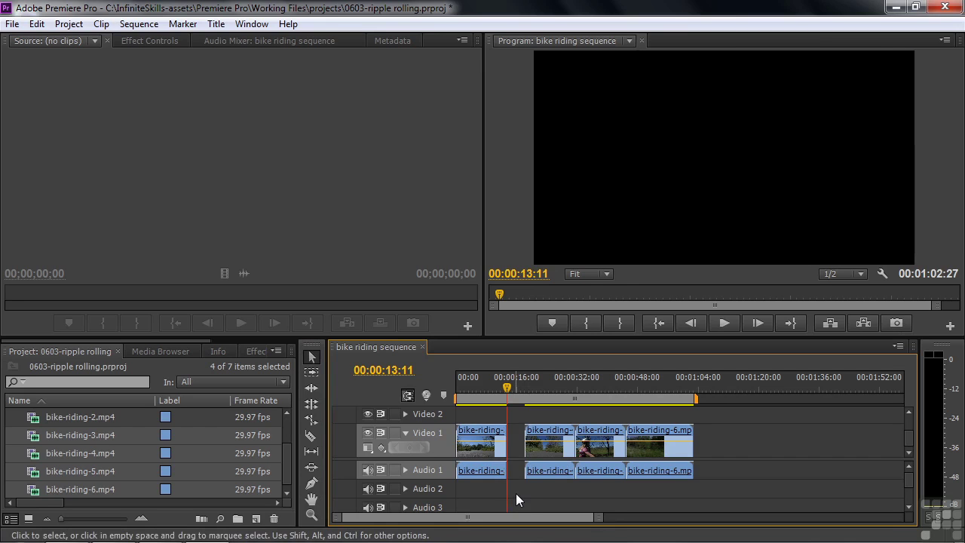
key("ctrl+z")
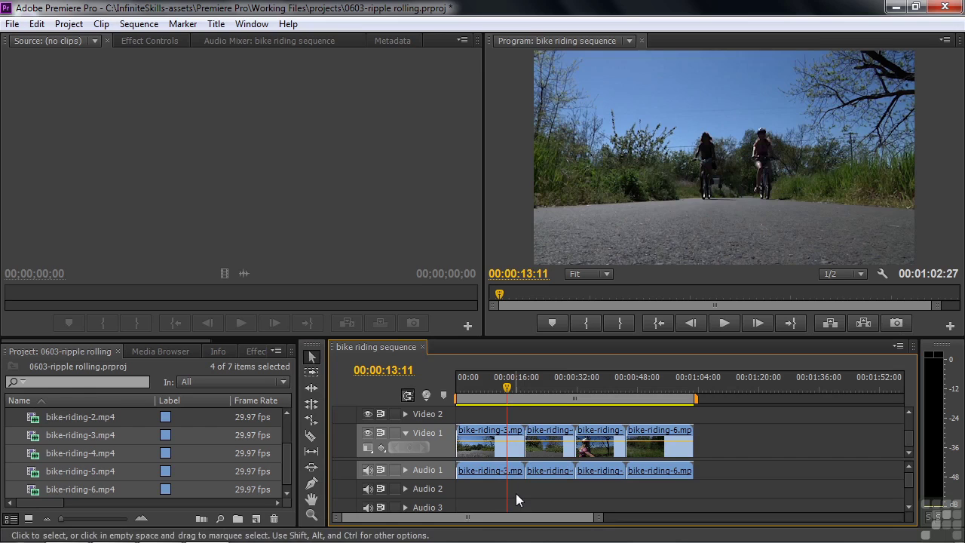
- Ripple-trim the end of bike-riding-3.mp4 by -00:00:04:26 to the playhead with the Ripple Edit tool
left_click(314, 391)
left_click_drag(525, 437, 506, 438)
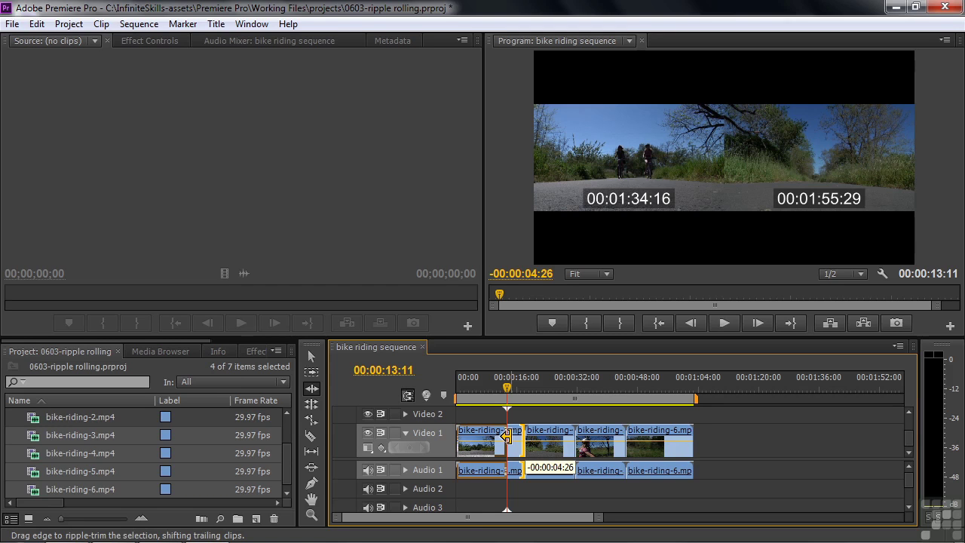
left_click_drag(506, 436, 506, 436)
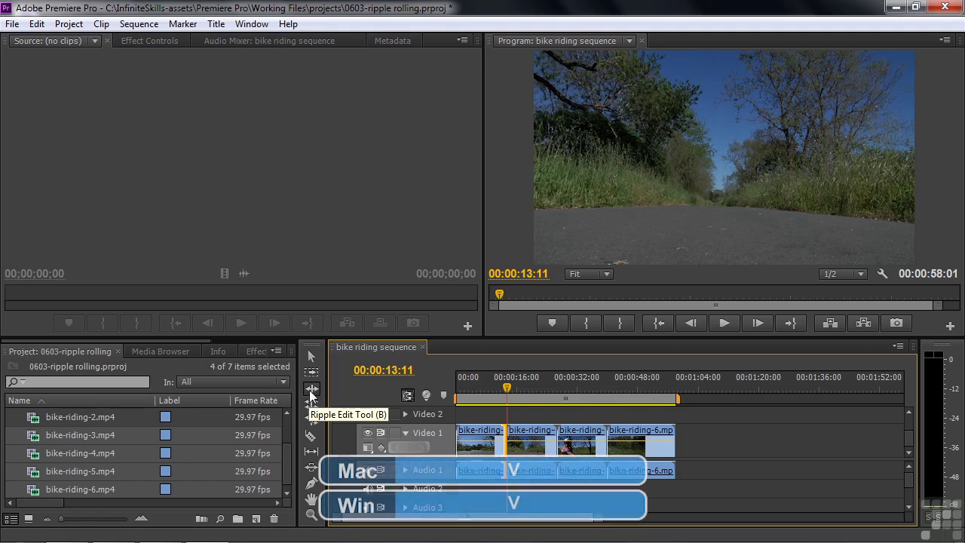
- Switch through the Selection, Ripple Edit and Rolling Edit tools, return to Selection and deselect the edit point
key("v")
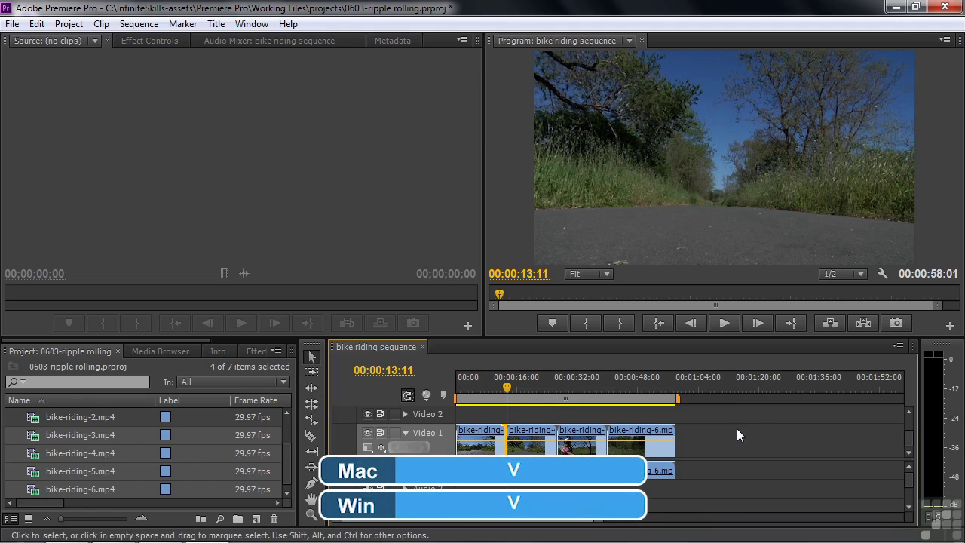
key("b")
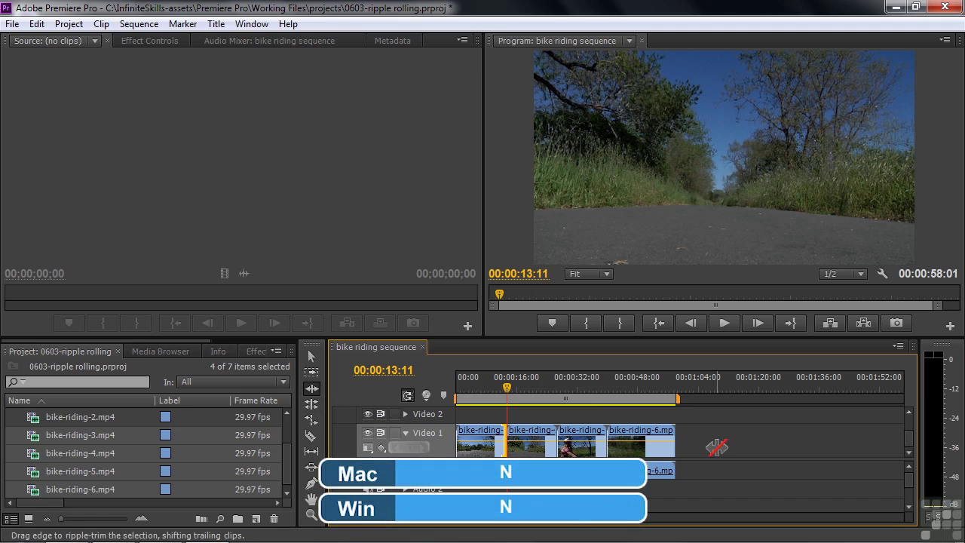
key("n")
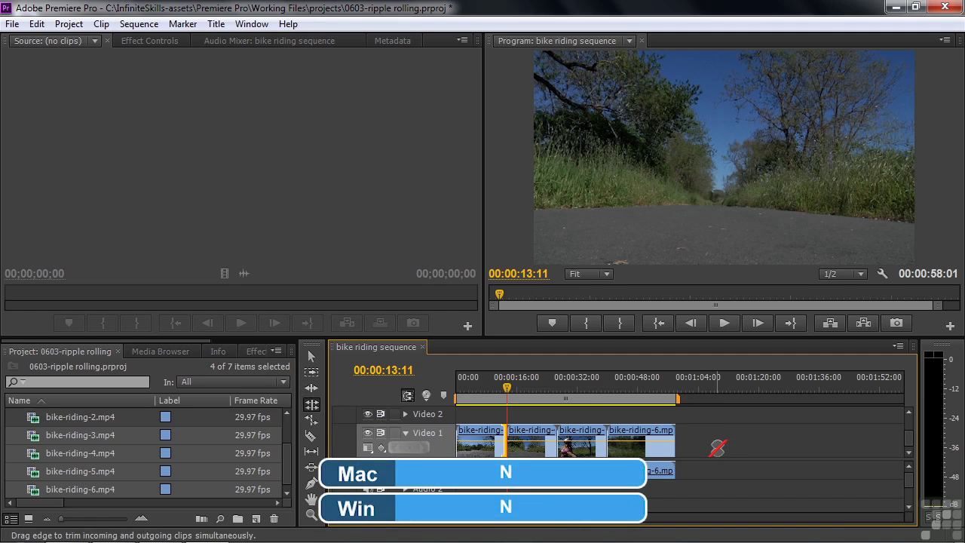
key("v")
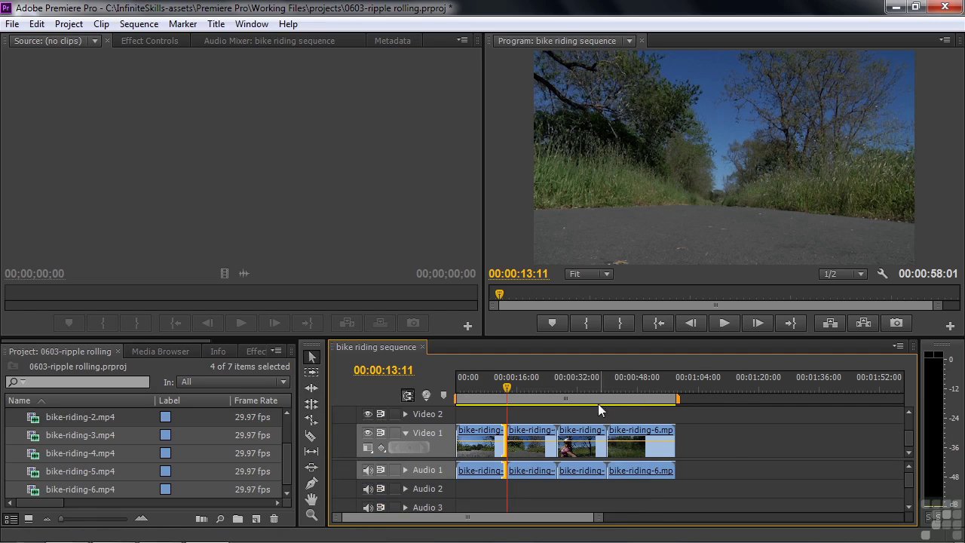
left_click(523, 412)
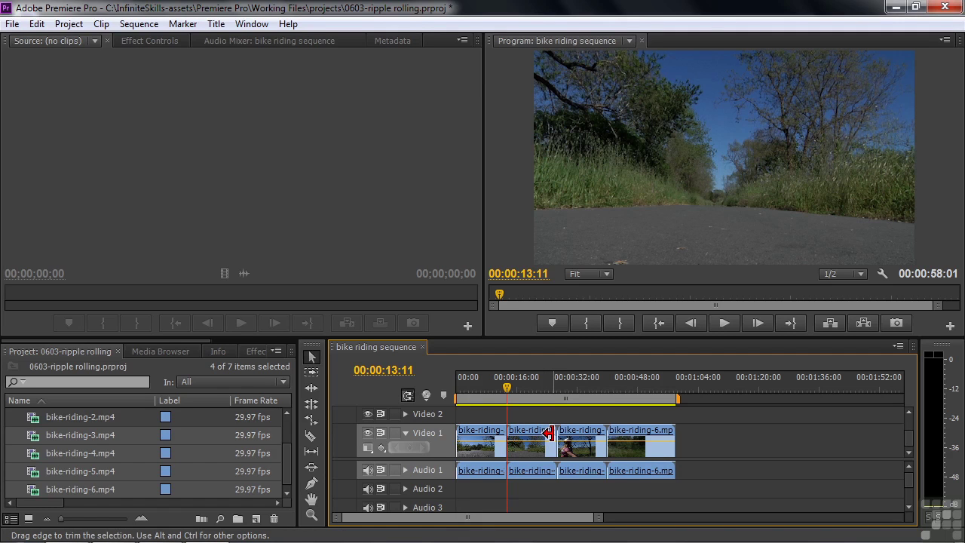
- Ripple-trim the start of bike-riding-5.mp4 using the Selection tool's temporary ripple mode, and undo the trim
key("ctrl")
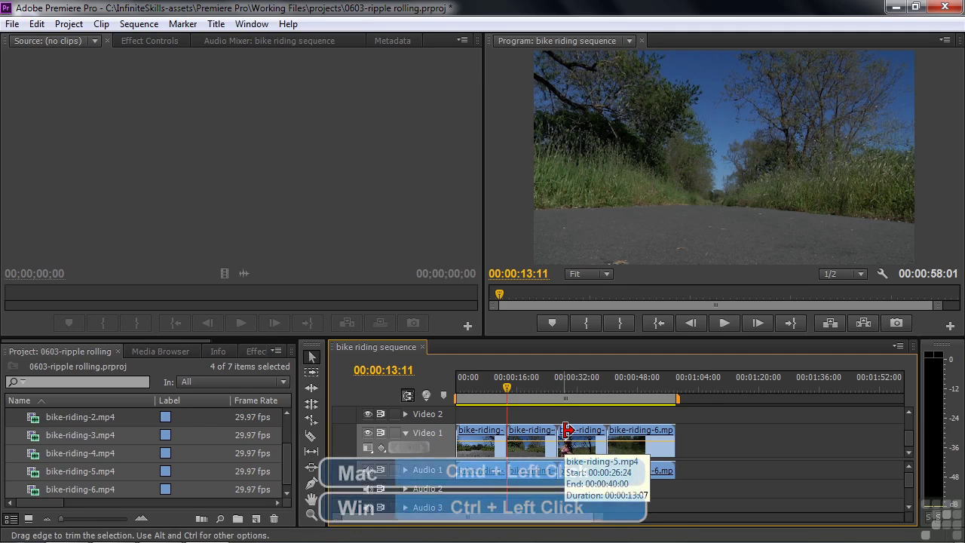
left_click(567, 429, "ctrl")
left_click(565, 430, "ctrl")
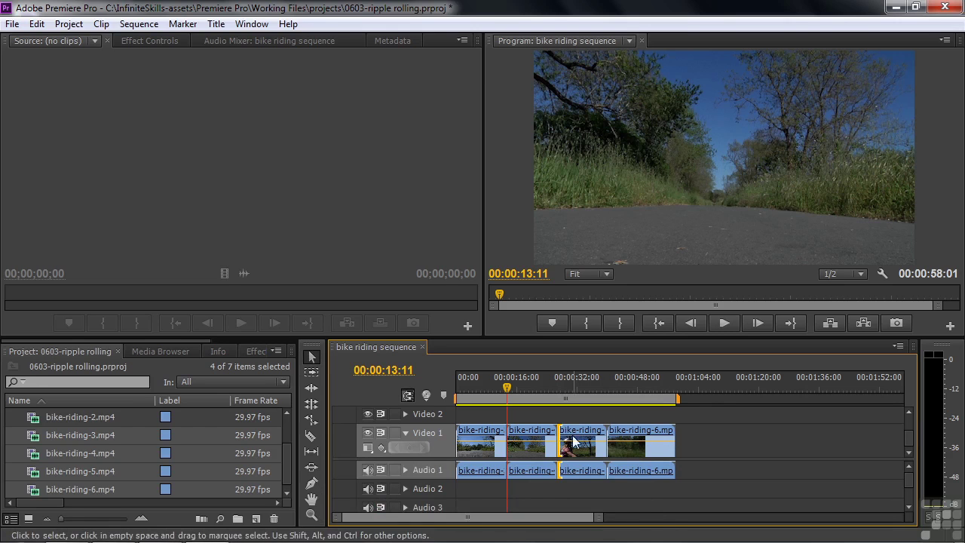
left_click_drag(562, 444, 578, 446)
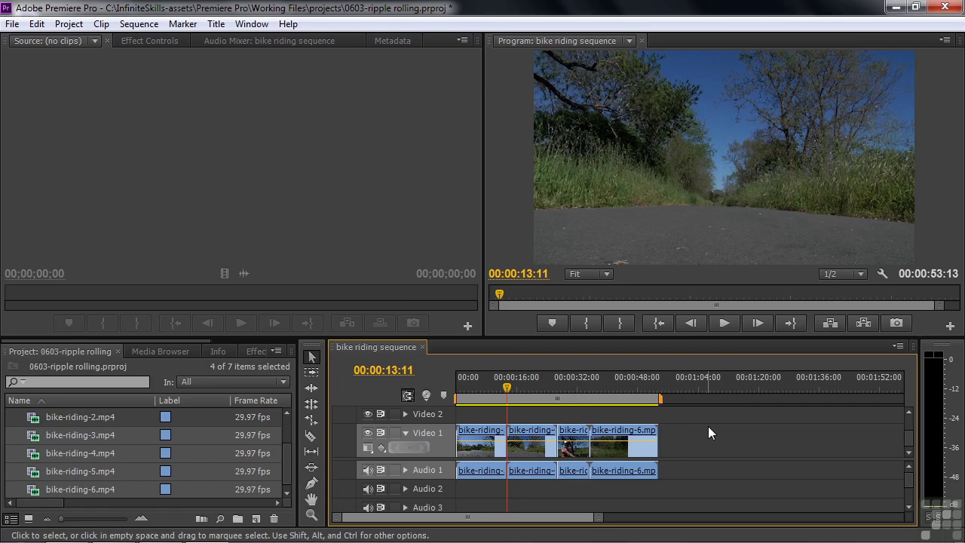
key("ctrl+z")
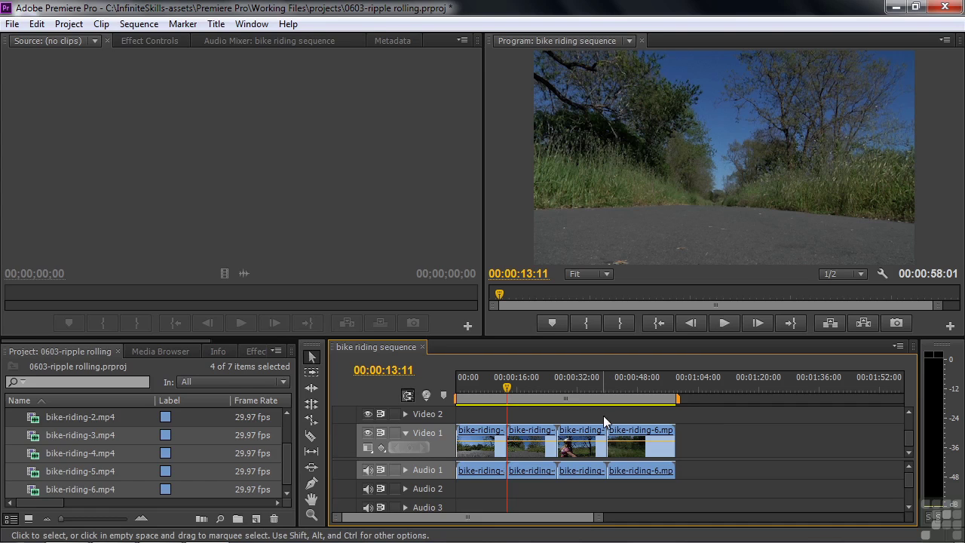
- Enable the Trim preference that allows the Selection tool to choose Roll and Ripple trims without a modifier key
left_click(40, 24)
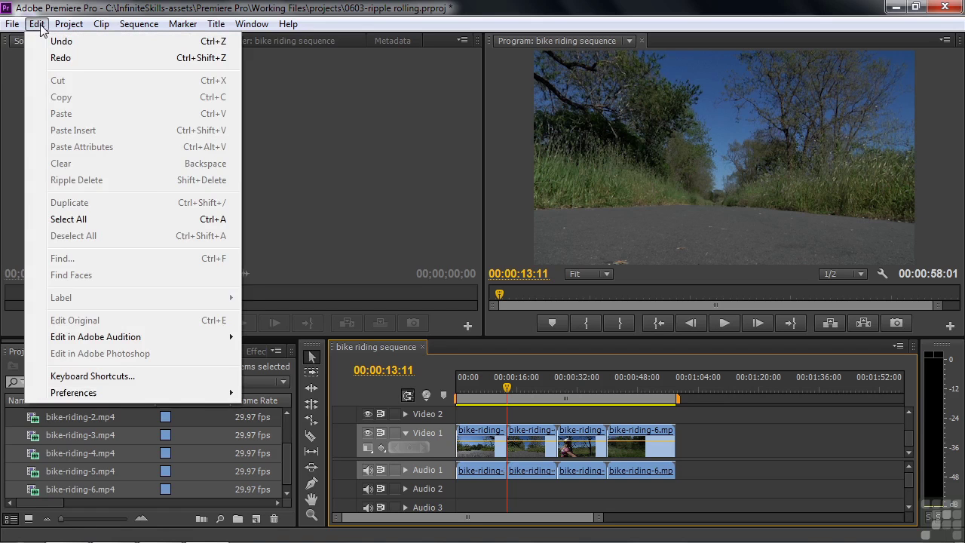
mouse_move(103, 398)
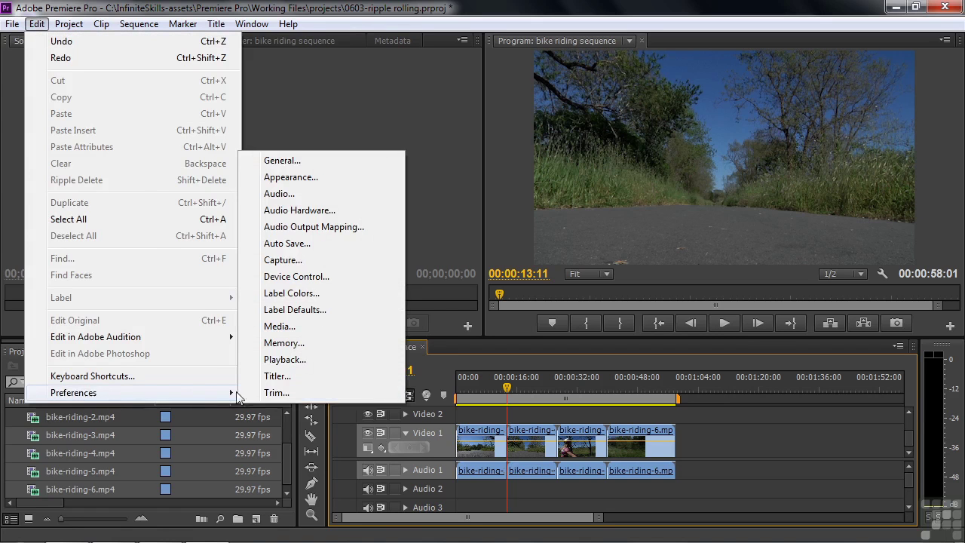
left_click(276, 392)
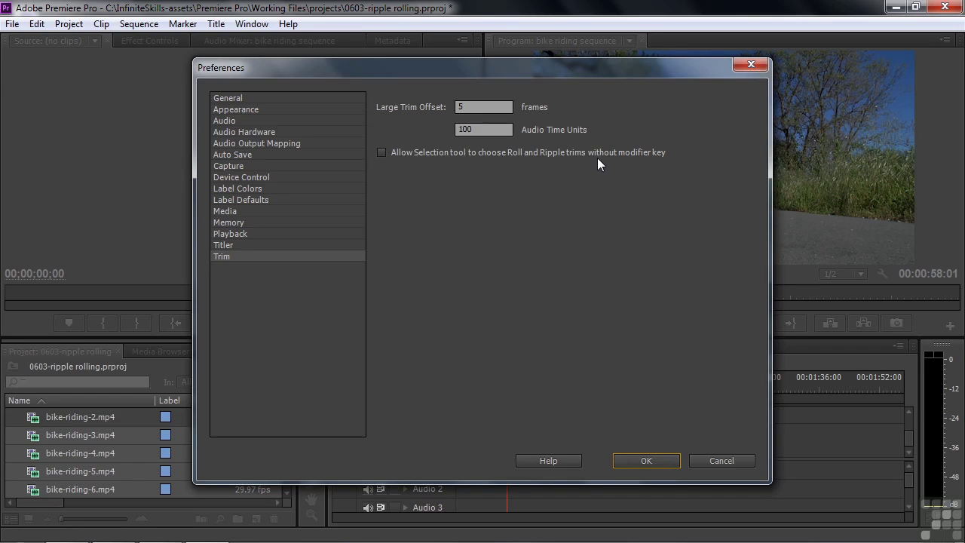
left_click(383, 153)
left_click(647, 460)
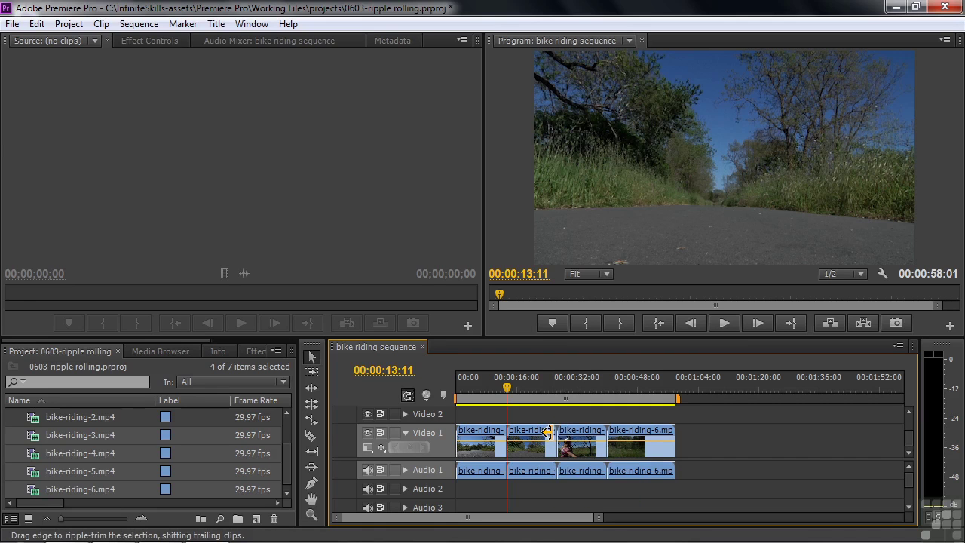
- Disable the Trim preference for Roll and Ripple trims without a modifier key again
left_click(37, 23)
mouse_move(75, 393)
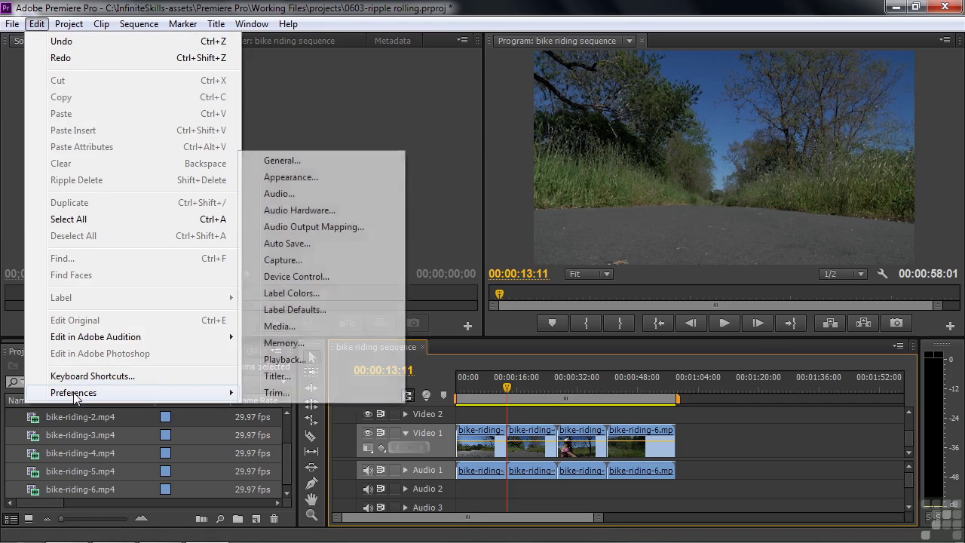
left_click(275, 393)
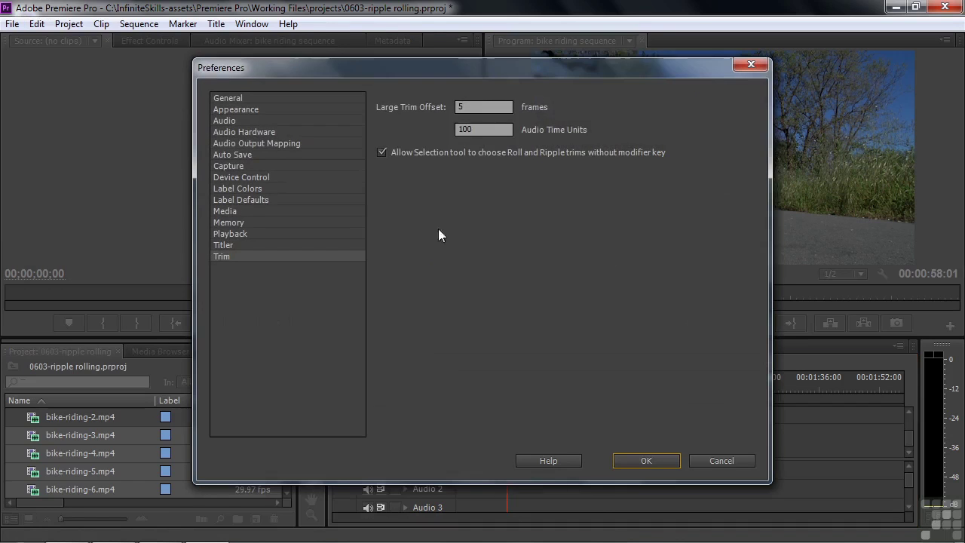
left_click(382, 152)
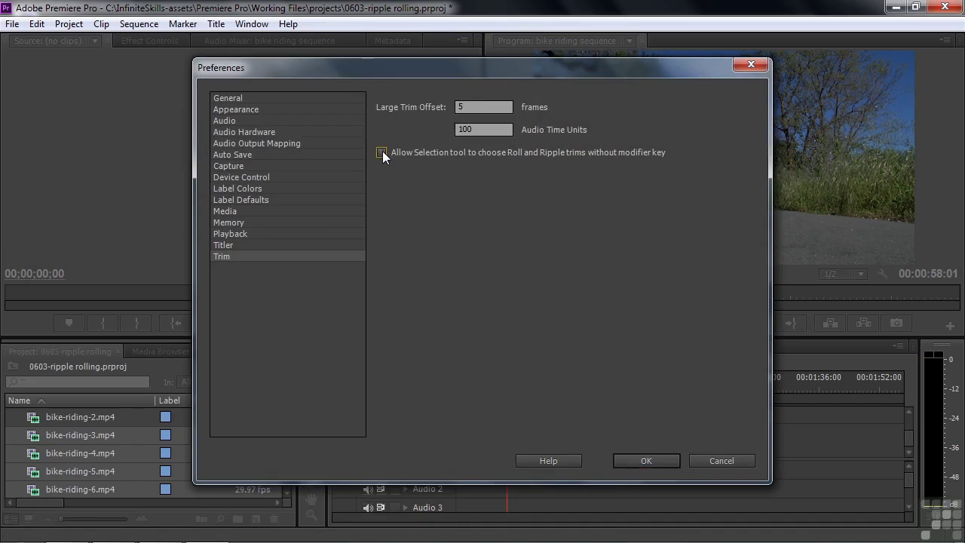
left_click(642, 458)
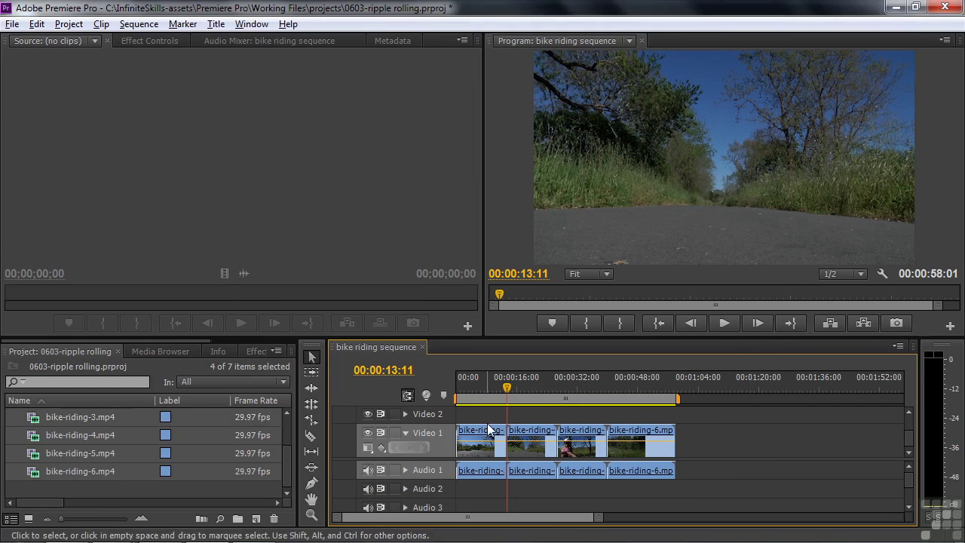
- Ripple-trim the start of bike-riding-4.mp4 with the Selection tool, revert the trim and deselect the edit point
left_click_drag(506, 388, 497, 392)
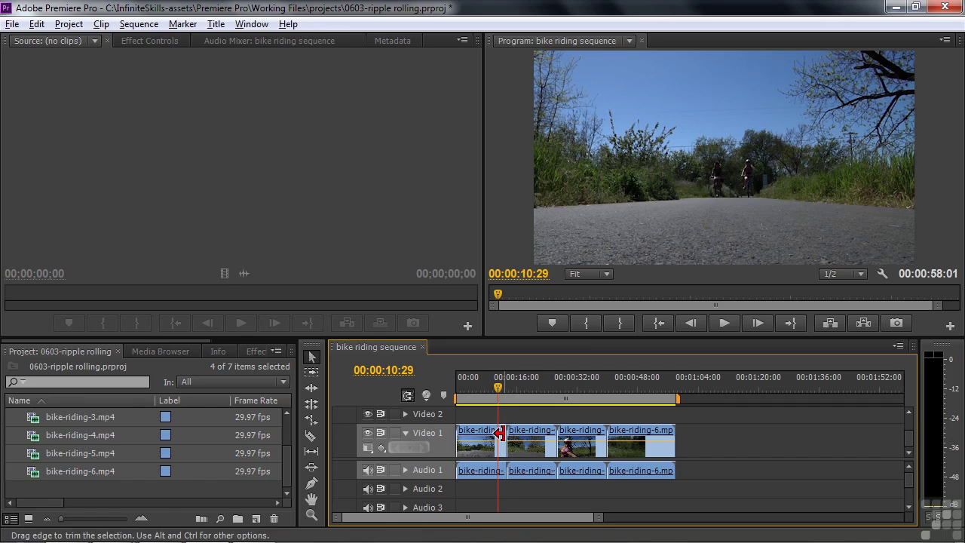
mouse_move(501, 435)
left_mouse_down()
mouse_move(520, 432)
mouse_move(513, 435)
left_mouse_up()
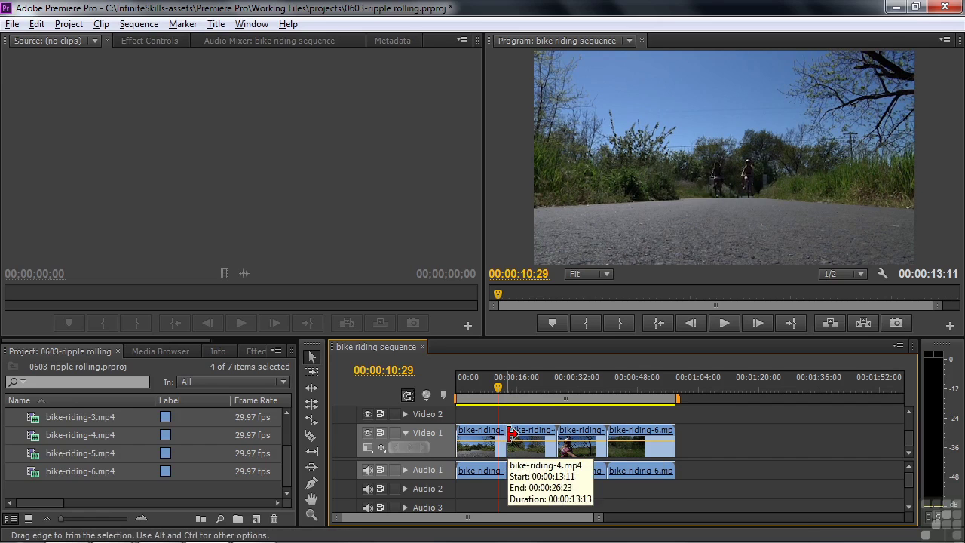
key("ctrl")
left_click_drag(513, 435, 527, 435)
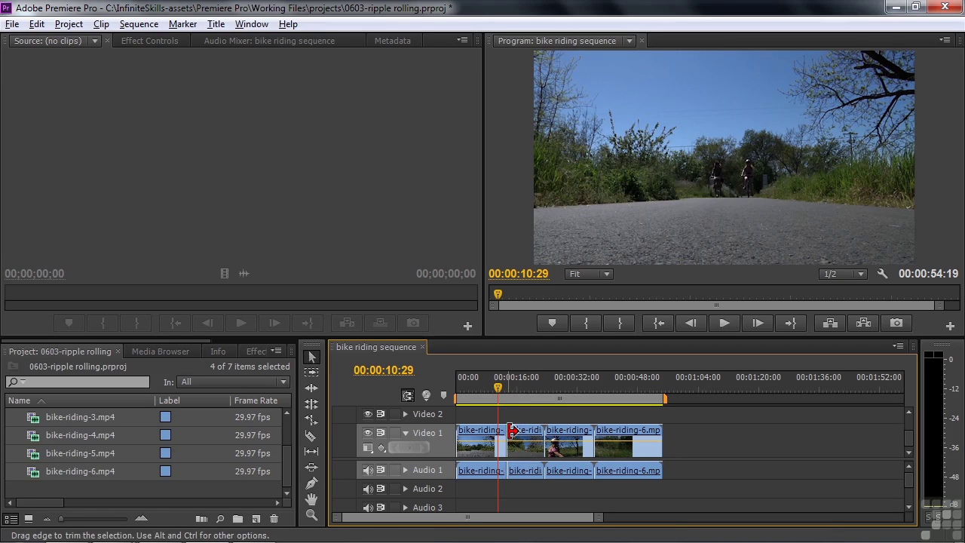
left_click_drag(509, 435, 497, 436)
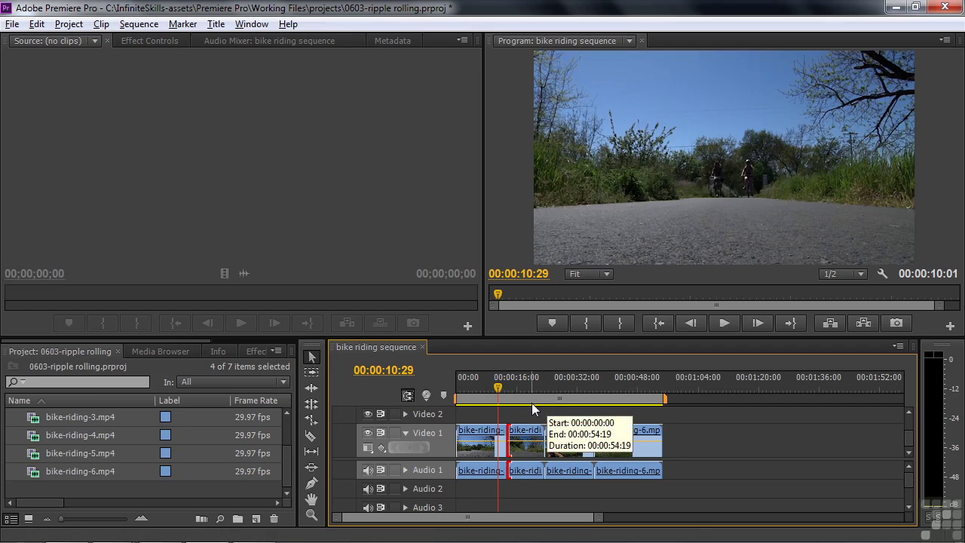
left_click_drag(509, 435, 498, 435)
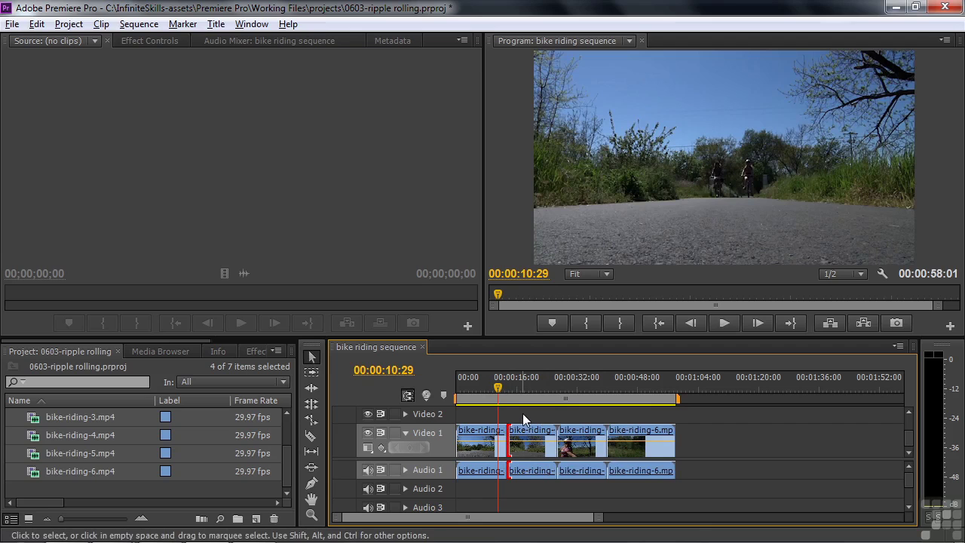
left_click(522, 413)
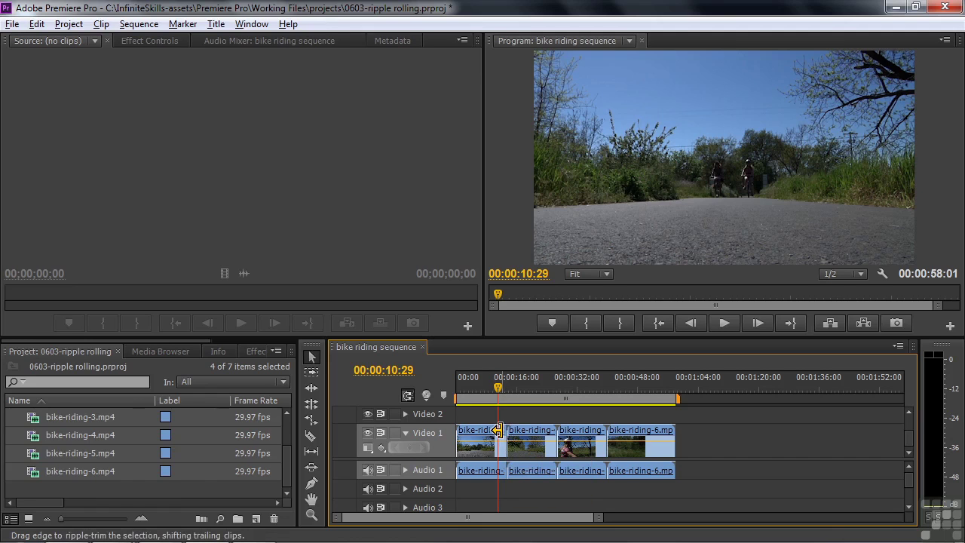
- Ripple-extend the end of bike-riding-3.mp4 to about 00:00:18:06 and scrub to 00:00:15:10
left_click_drag(498, 431, 523, 434)
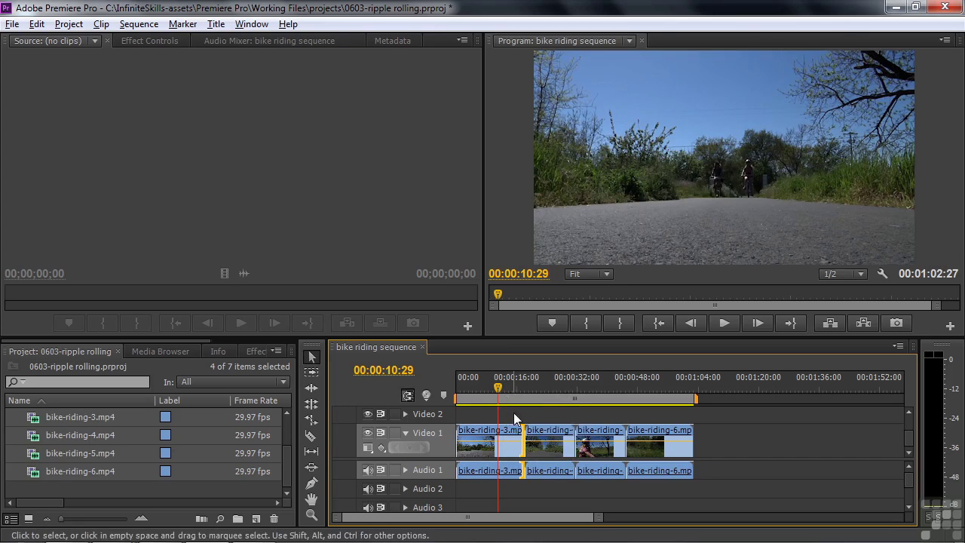
left_click(501, 388)
left_click_drag(500, 393, 513, 404)
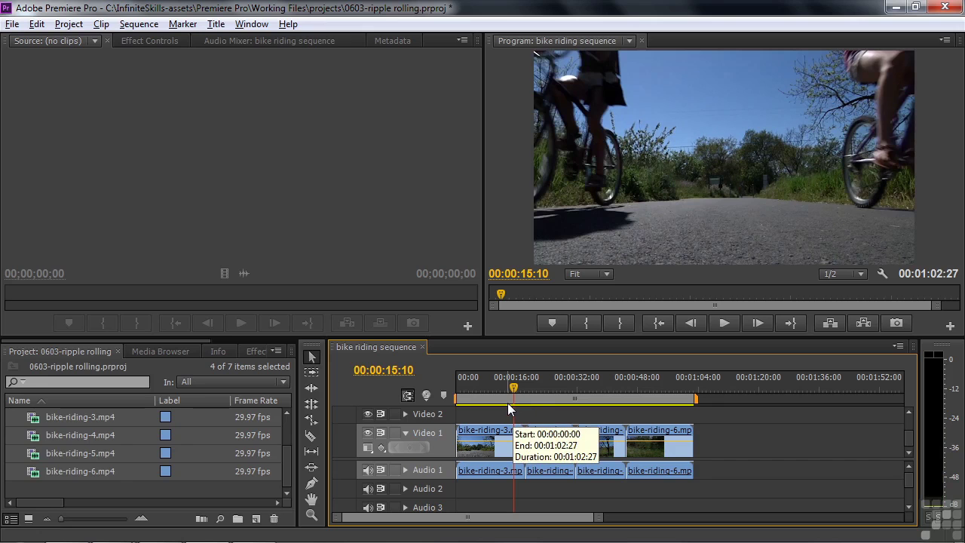
- Advance frame by frame to 00:00:16:00 and ripple-trim the end of bike-riding-3.mp4 to the playhead
key("Right")
key("Right")
key("Right")
key("Right")
key("Right")
key("Right")
key("Right")
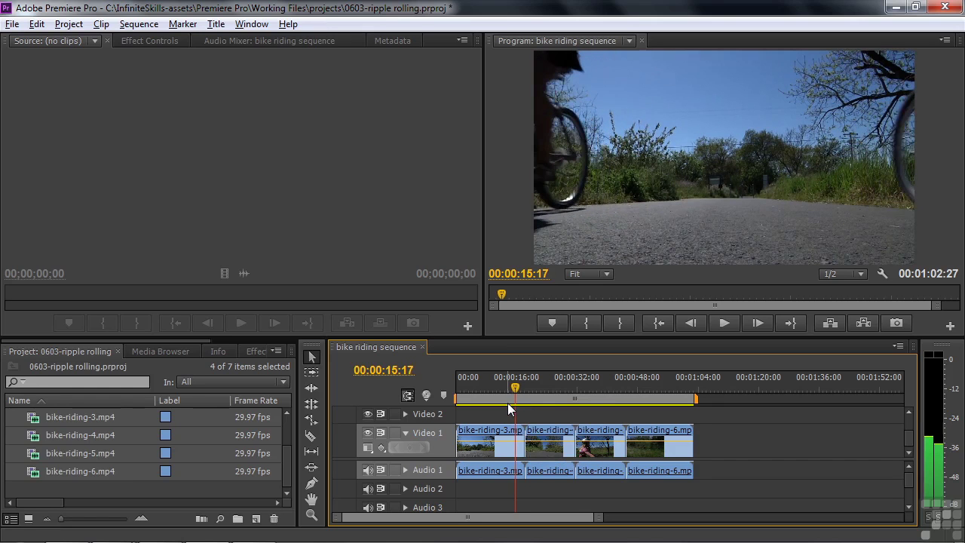
key("Right")
key("Right")
key("Right")
key("Right")
key("Right")
key("Right")
key("Right")
key("Right")
key("Right")
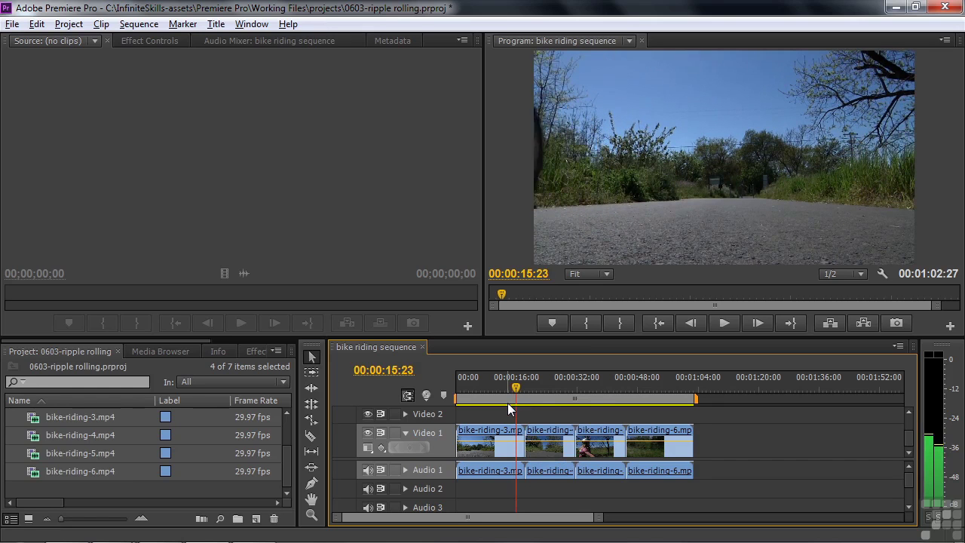
key("Right")
key("Right")
key("Right")
key("Right")
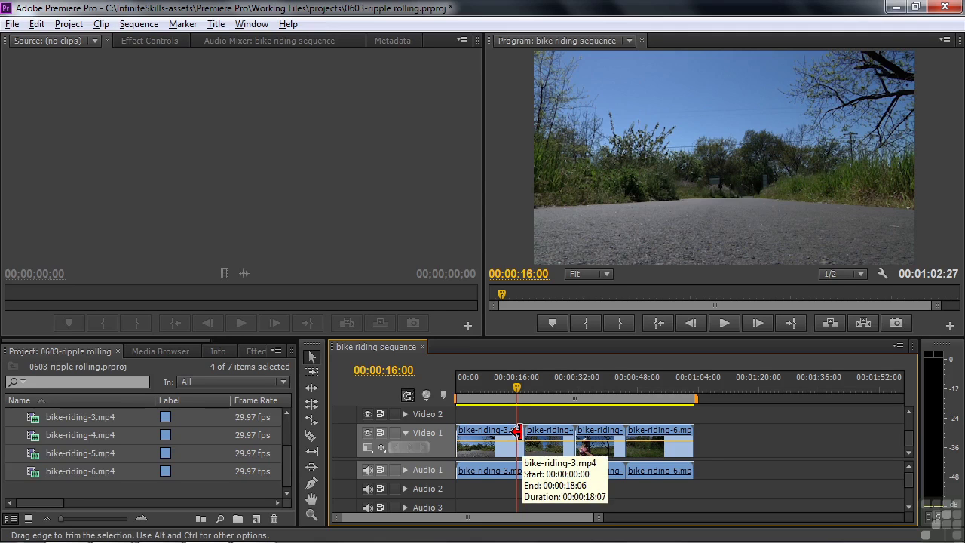
left_click(516, 432, "ctrl")
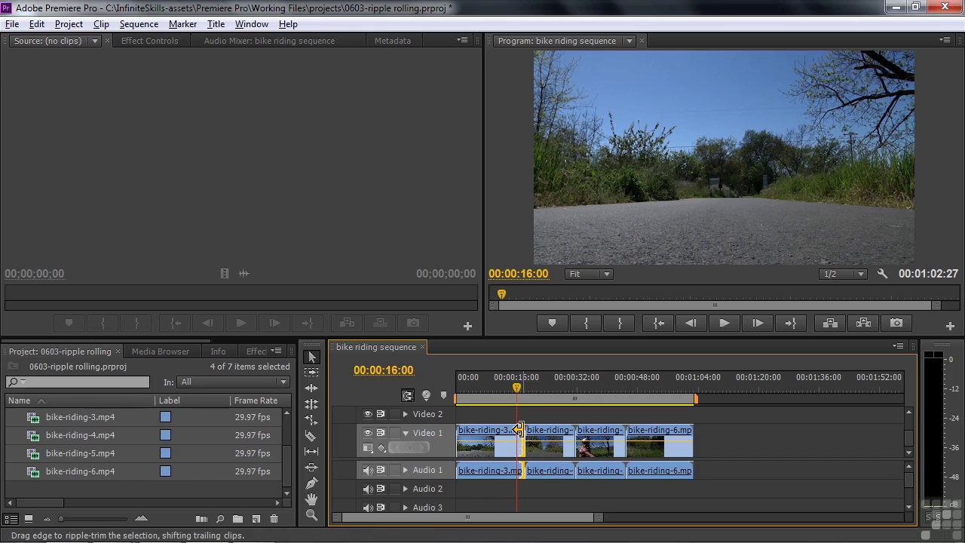
left_click_drag(519, 430, 512, 430)
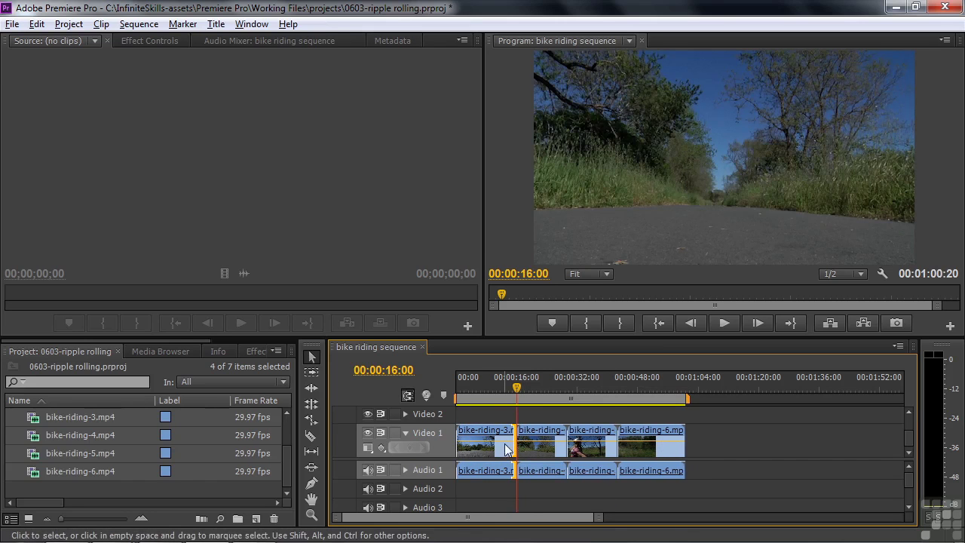
- Play across the cut between bike-riding-3.mp4 and bike-riding-4.mp4, and move the playhead to 00:00:11:23
left_click_drag(517, 387, 508, 389)
key("space")
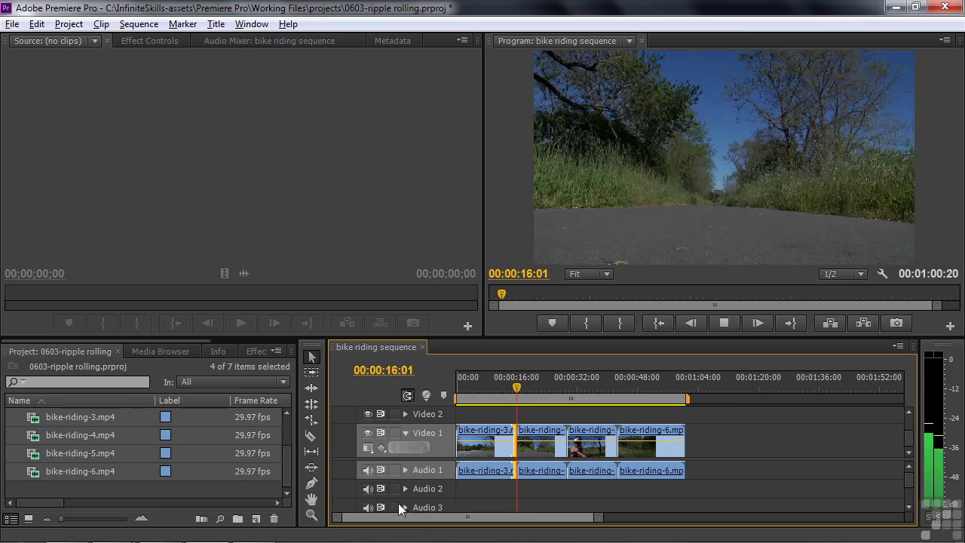
key("space")
left_click_drag(517, 390, 501, 407)
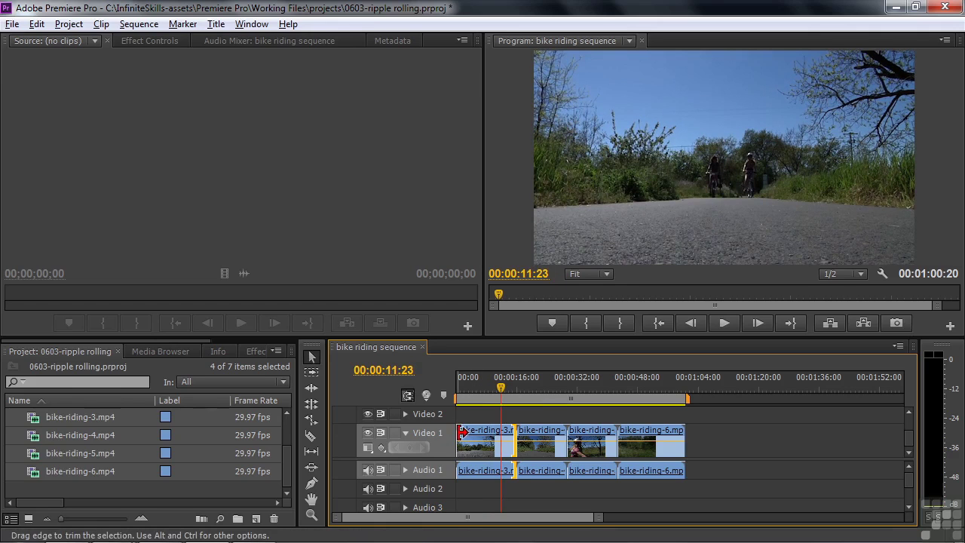
- Trim the start of bike-riding-3.mp4 to the playhead without rippling, show the gap's Ripple Delete option and undo the trim
left_click_drag(461, 435, 501, 435)
right_click(476, 434)
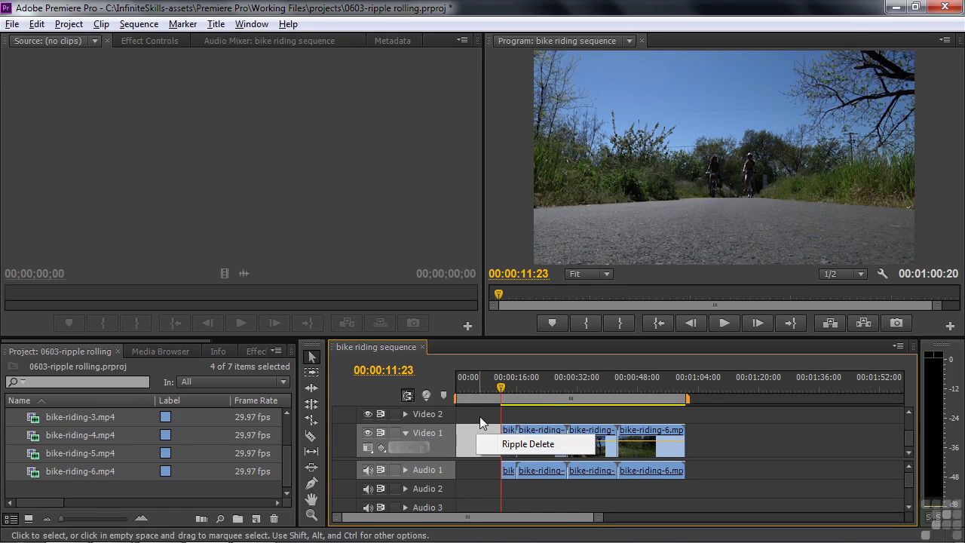
left_click(481, 416)
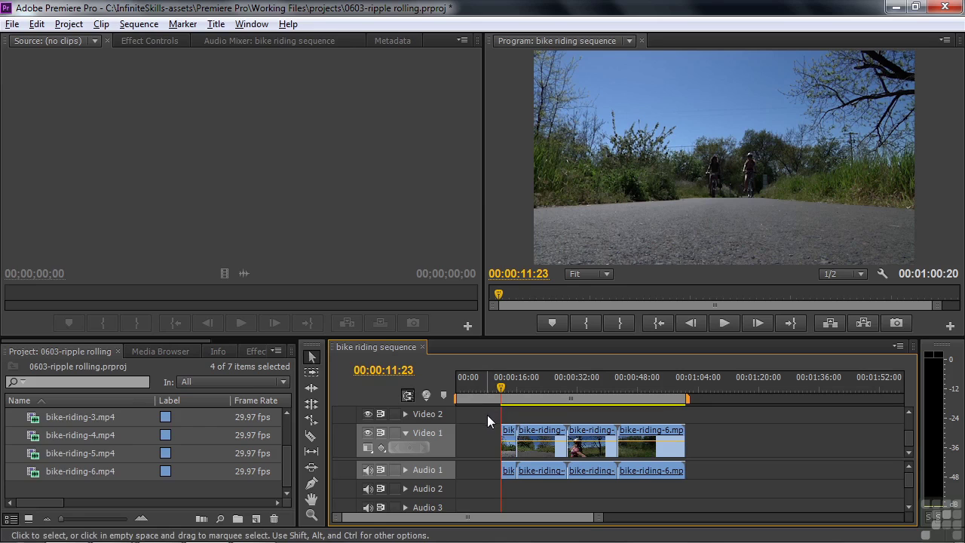
key("Delete")
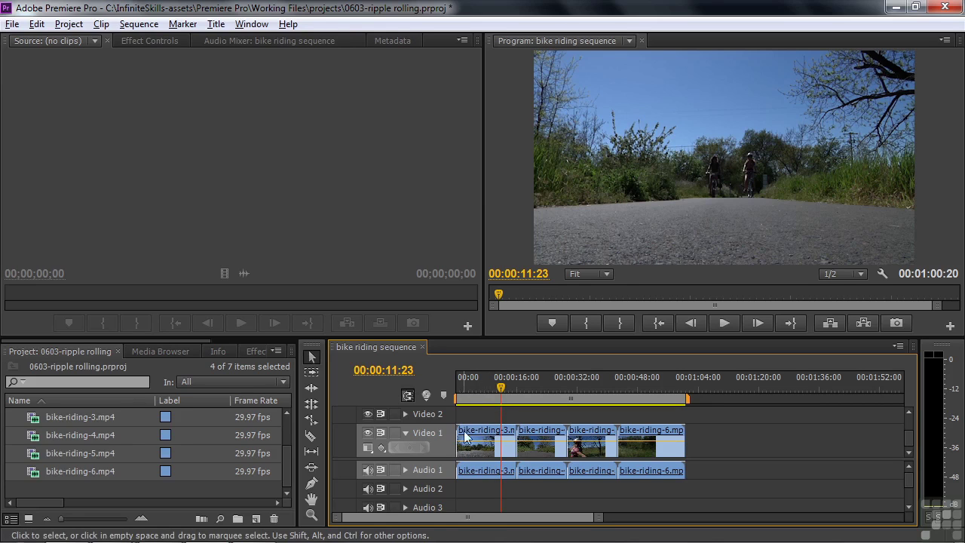
- Ripple-trim the start of bike-riding-3.mp4 to the playhead at 00:00:11:23
key("ctrl")
left_click_drag(463, 429, 504, 441)
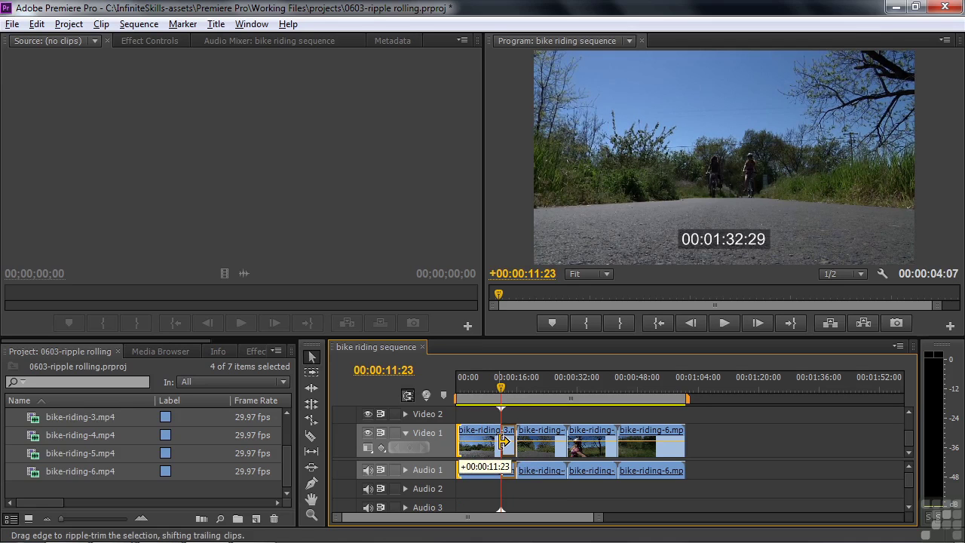
left_click_drag(505, 441, 505, 441)
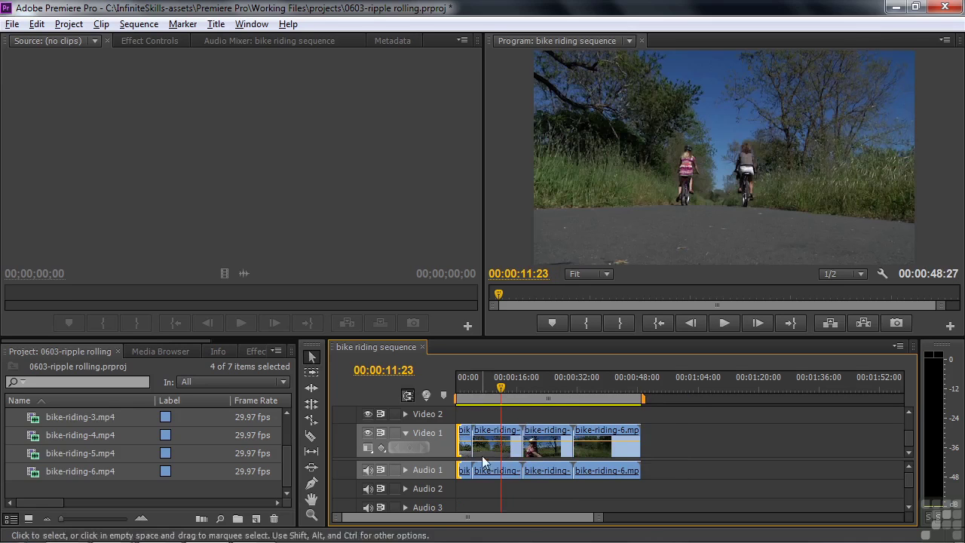
- Play the sequence from its beginning across the cut into bike-riding-4.mp4
left_click(489, 393)
left_click_drag(490, 400, 438, 416)
key("space")
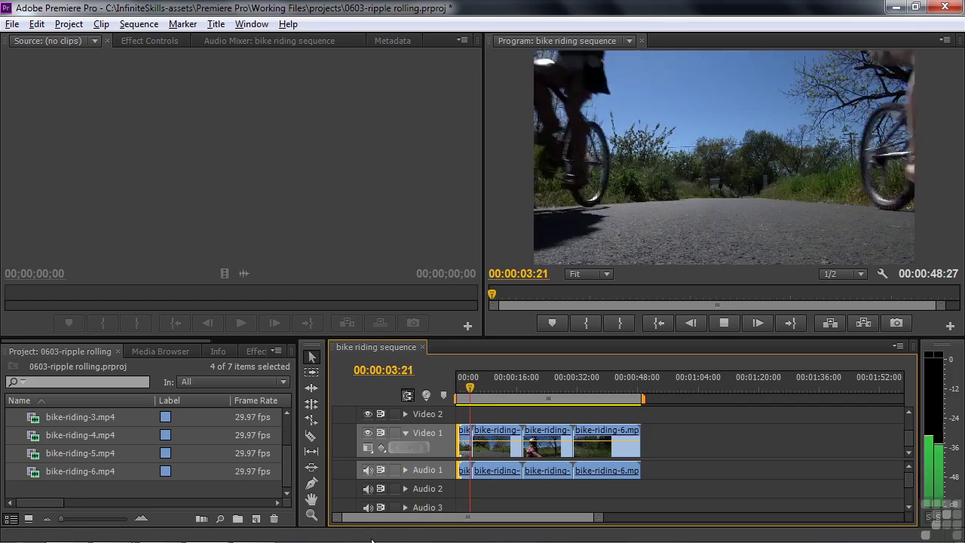
mouse_move(379, 540)
left_click(481, 386)
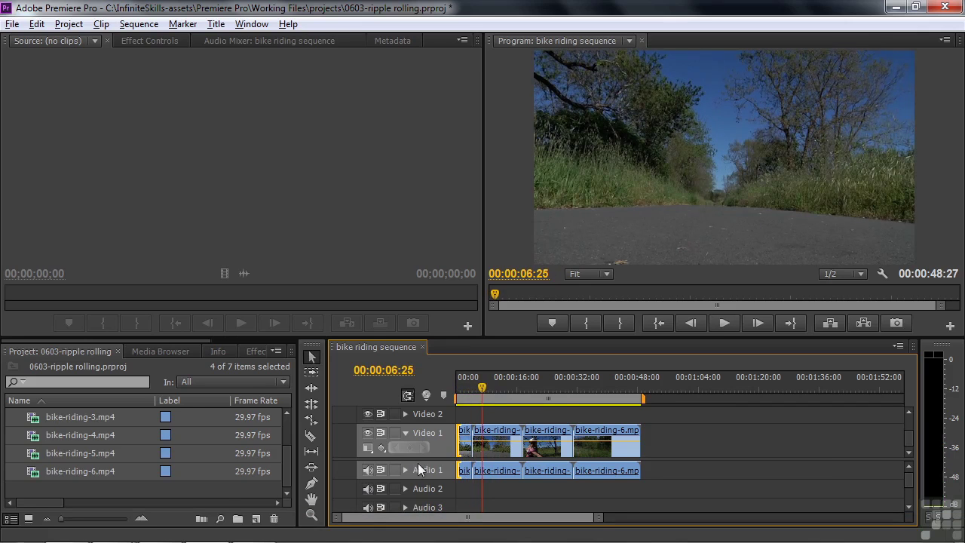
- Ripple-trim the start of bike-riding-4.mp4 to the playhead placed at 00:00:08:07
left_click_drag(483, 389, 487, 400)
key("k+j")
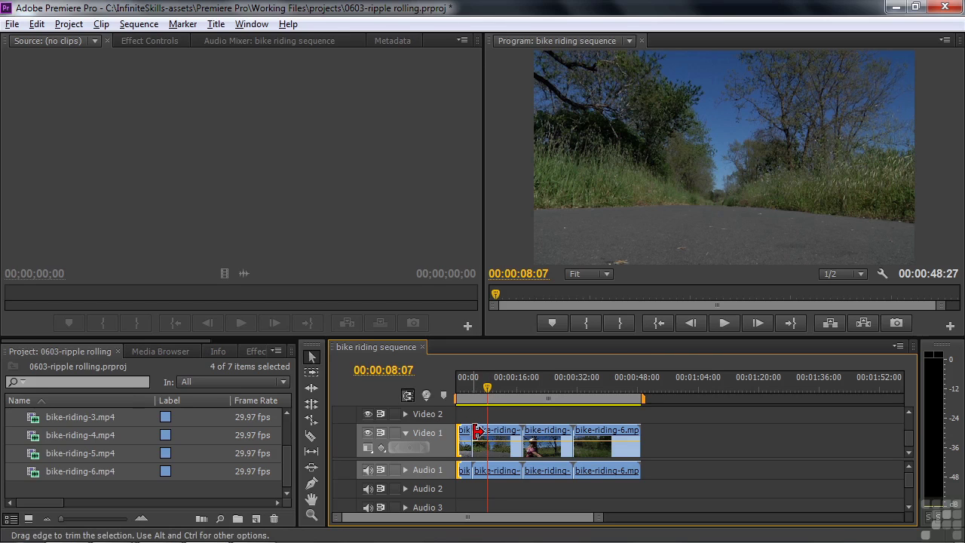
key("n")
key("b")
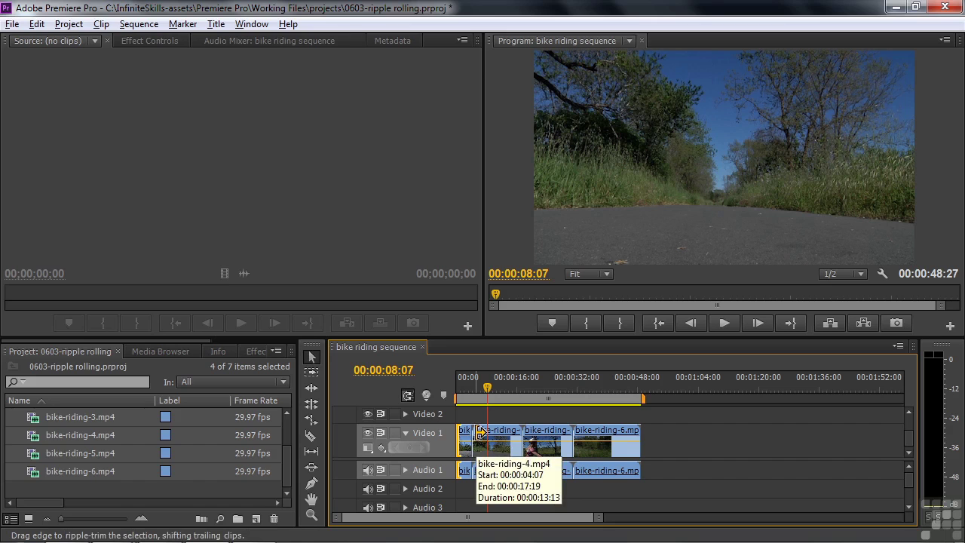
left_click(478, 431)
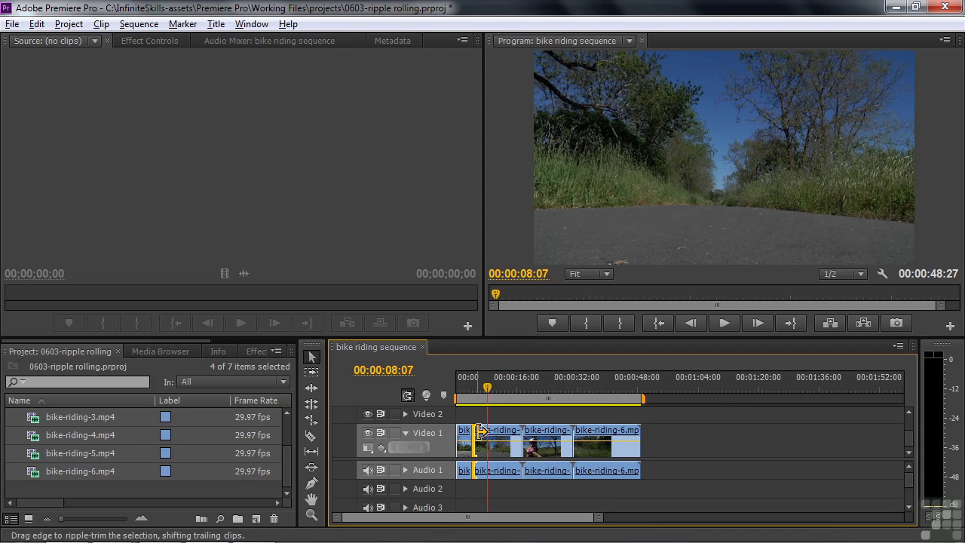
left_click_drag(479, 432, 490, 434)
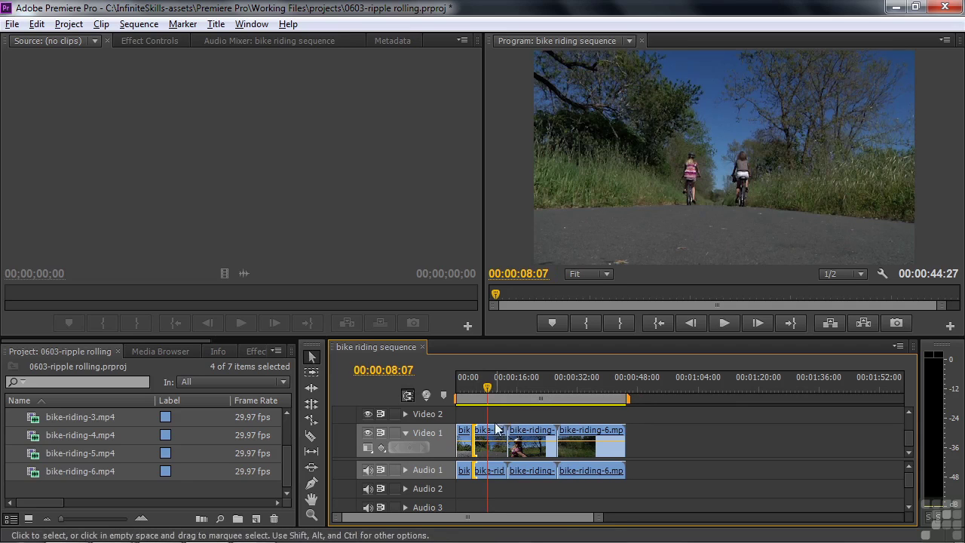
- Play across the first cut up to 00:00:09:07 and ripple-trim the end of bike-riding-4.mp4 to that point
left_click_drag(490, 397, 467, 397)
key("space")
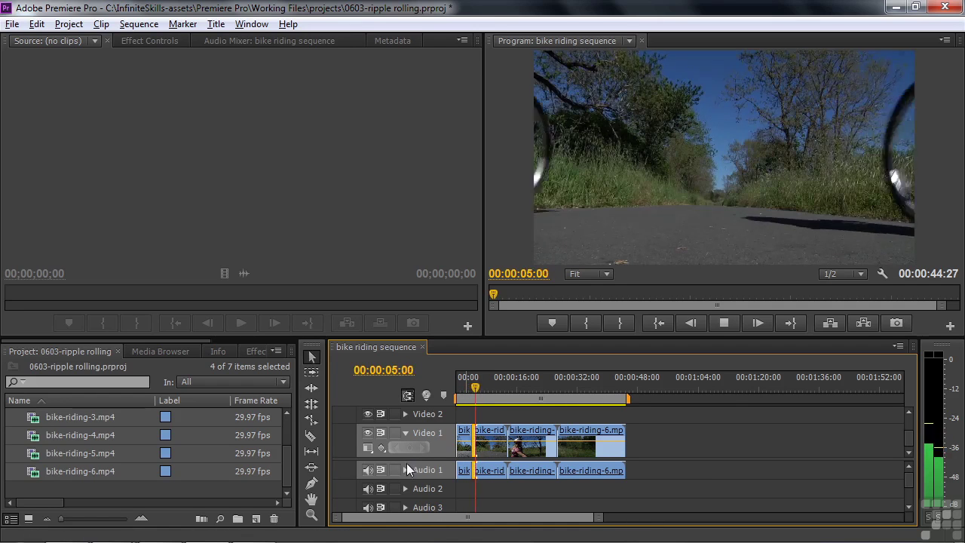
key("space")
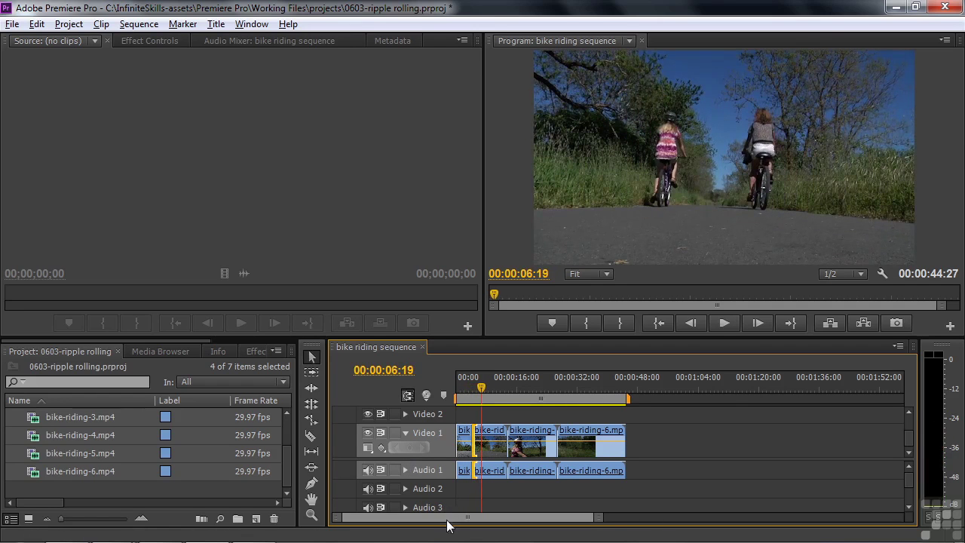
key("space")
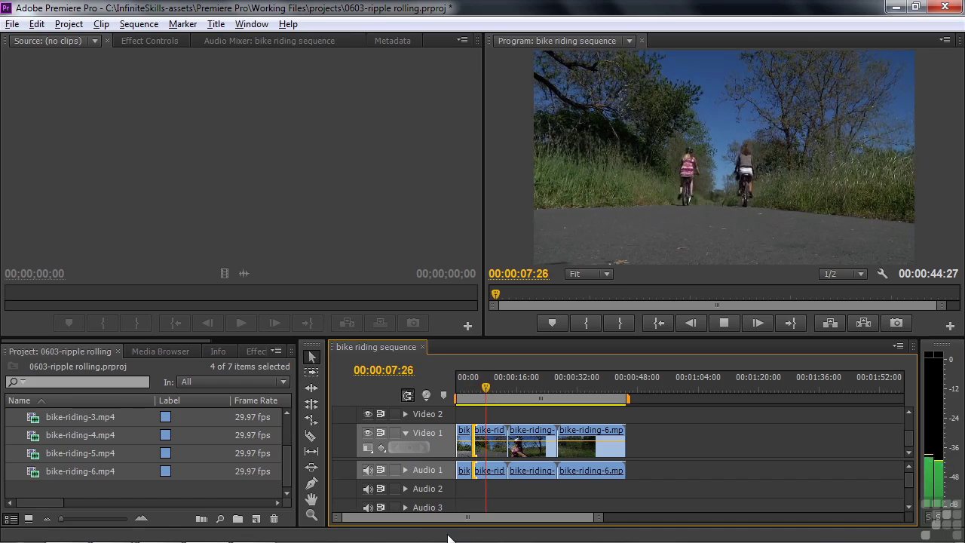
key("space")
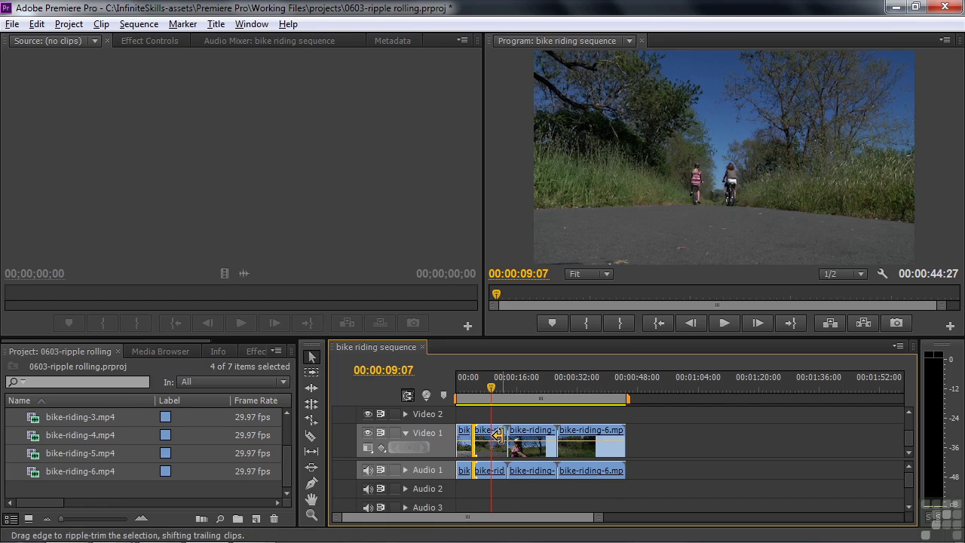
left_click(499, 431)
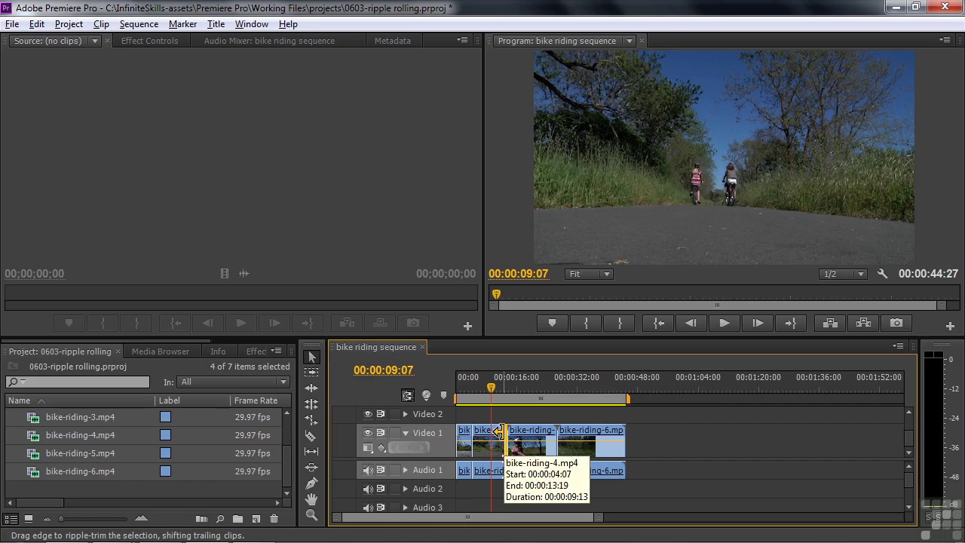
left_click_drag(502, 432, 489, 431)
- Ripple-trim the start of bike-riding-5.mp4 to 00:00:13:17 and scrub back to 00:00:02:24
left_click_drag(490, 392, 504, 396)
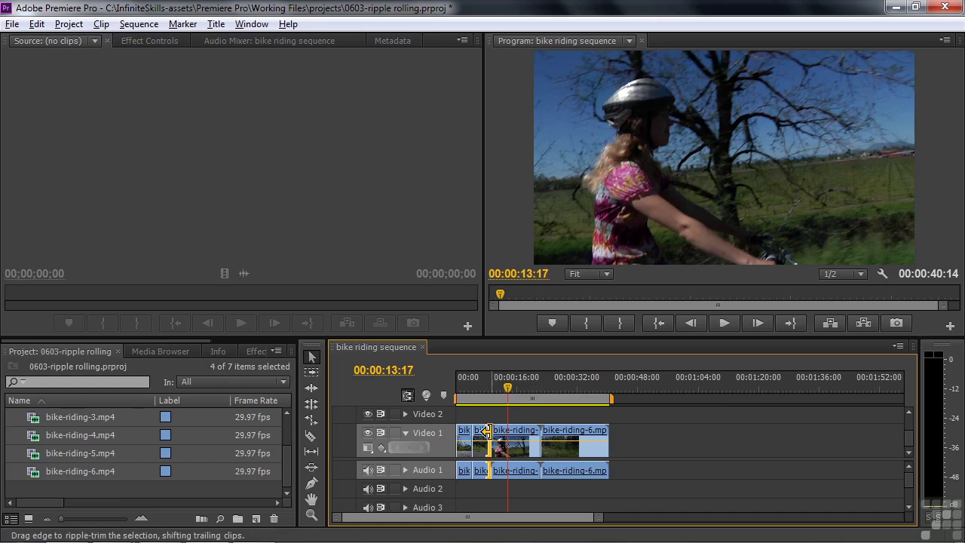
left_click(491, 420)
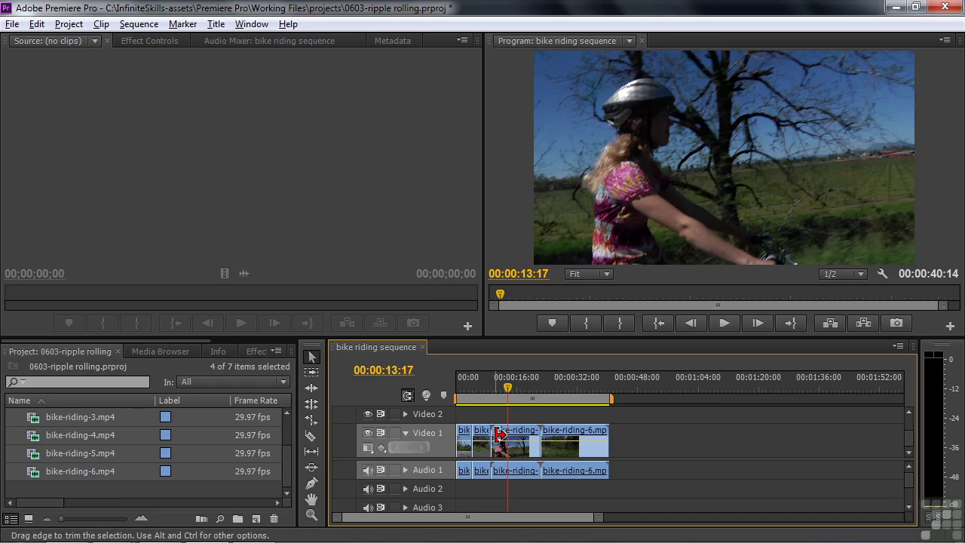
key("ctrl")
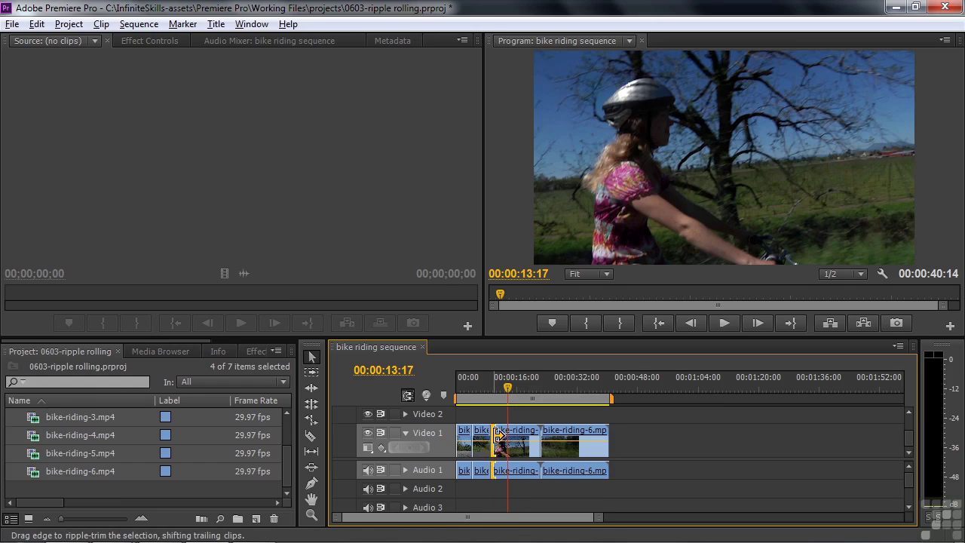
left_click_drag(498, 437, 506, 450)
left_click_drag(508, 389, 467, 396)
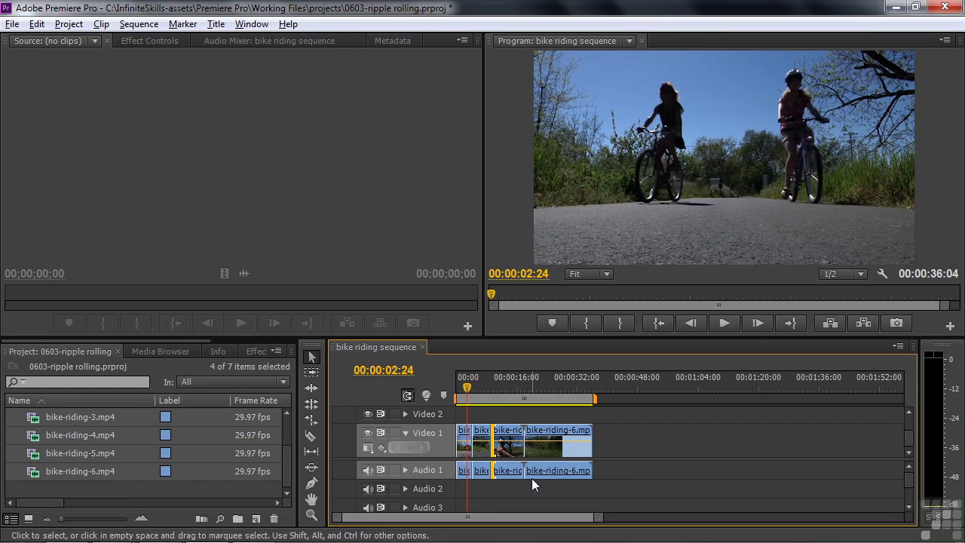
- Play on from 00:00:02:24, place the playhead at 00:00:13:17 and ripple-trim the end of bike-riding-5.mp4 to that point
key("space")
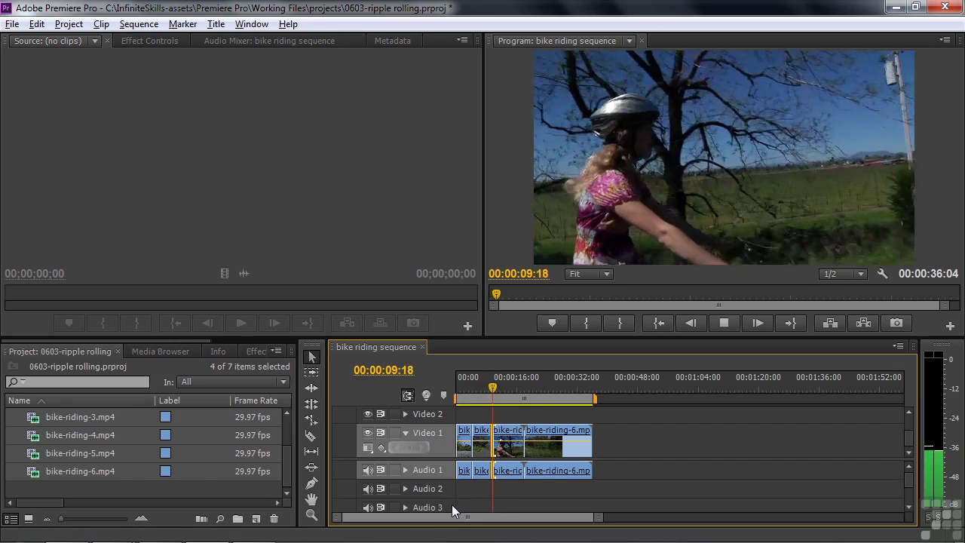
key("space")
mouse_move(499, 389)
left_mouse_down()
mouse_move(525, 395)
mouse_move(504, 394)
mouse_move(519, 400)
mouse_move(510, 402)
left_mouse_up()
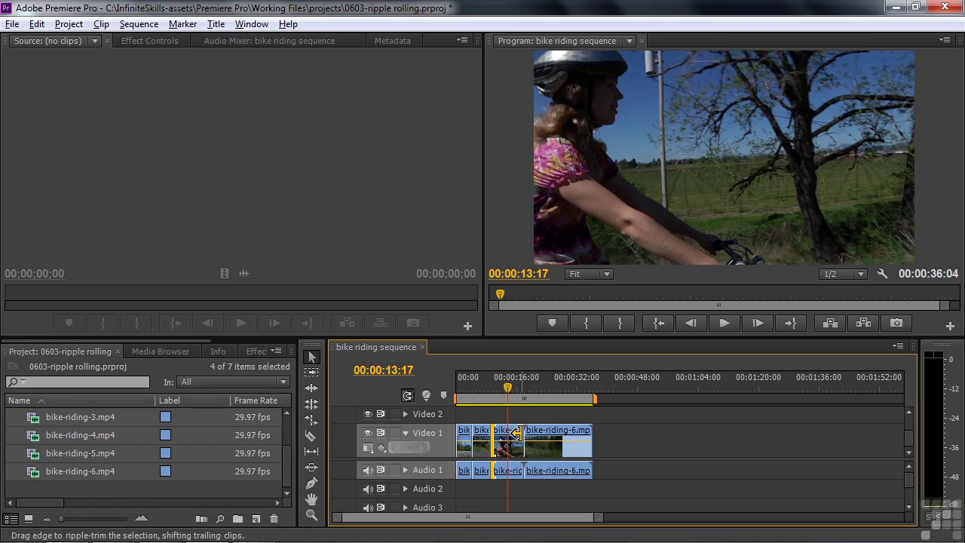
left_click(516, 433)
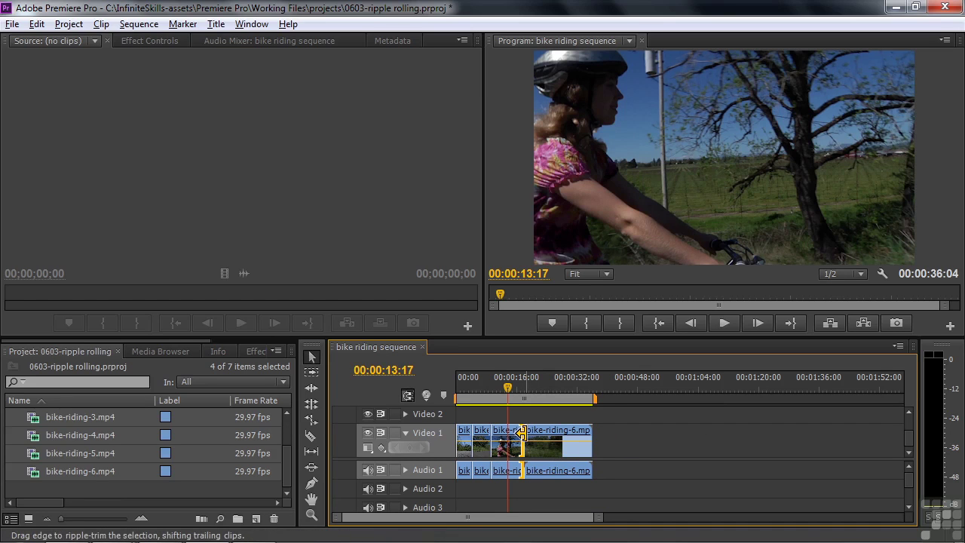
left_click_drag(519, 432, 501, 437)
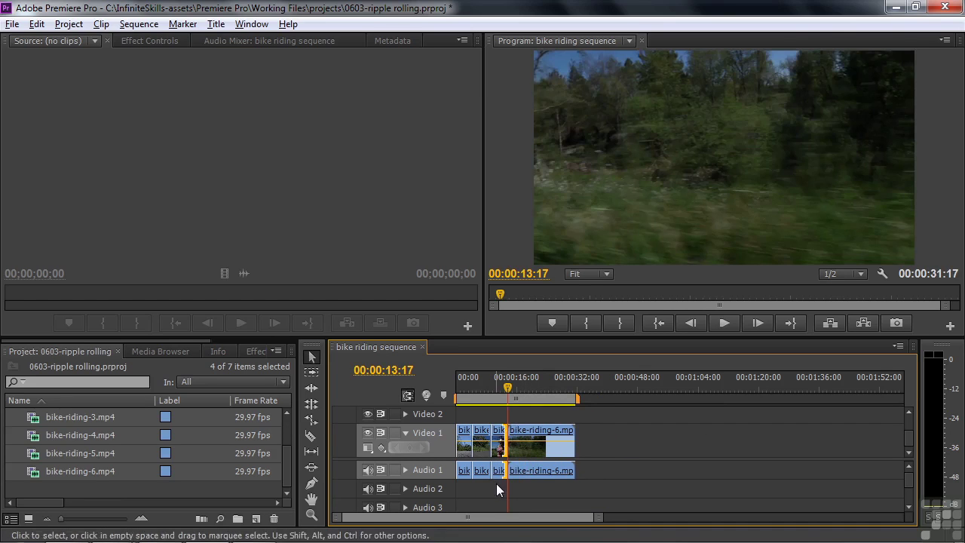
- Scrub through bike-riding-6.mp4 to 00:00:18:16 and ripple-trim the clip's start to the playhead
left_click_drag(509, 388, 538, 397)
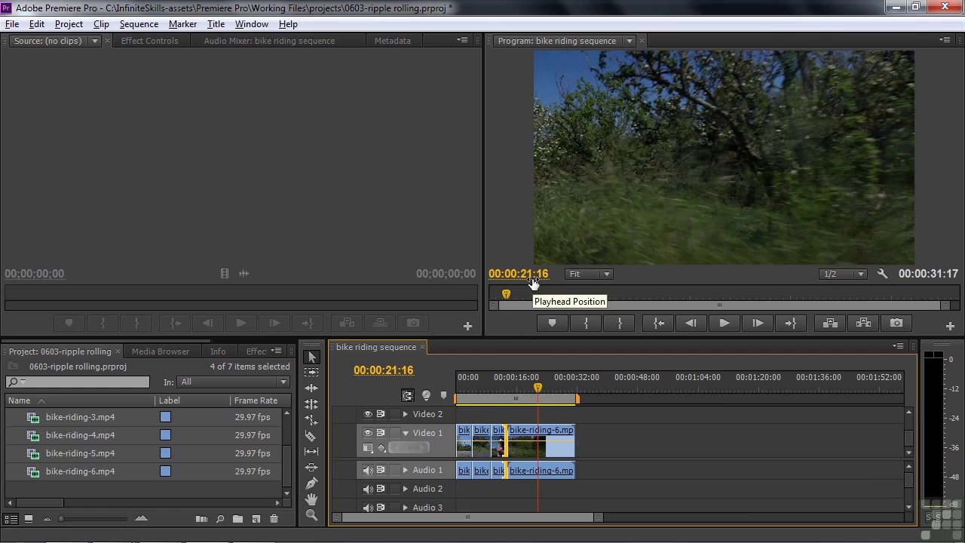
left_click_drag(538, 385, 527, 391)
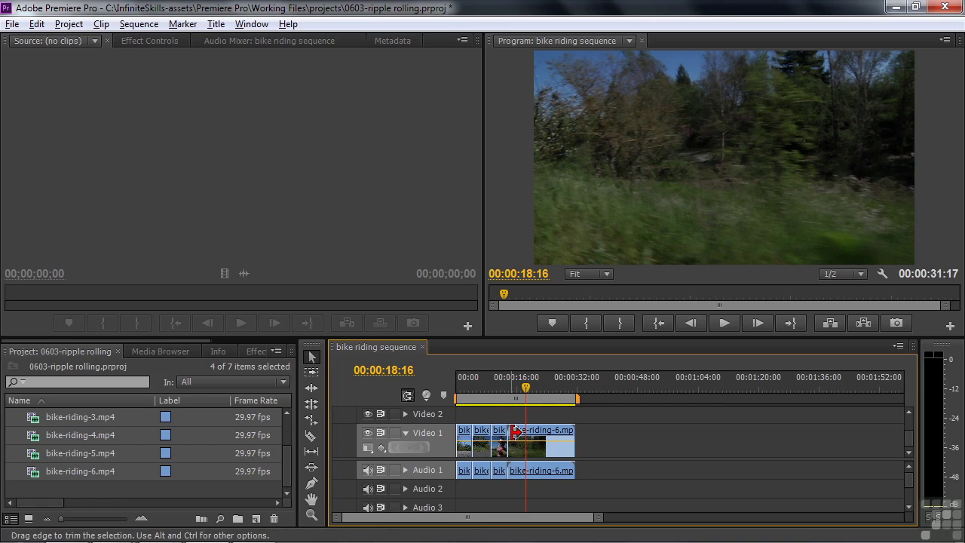
key("ctrl")
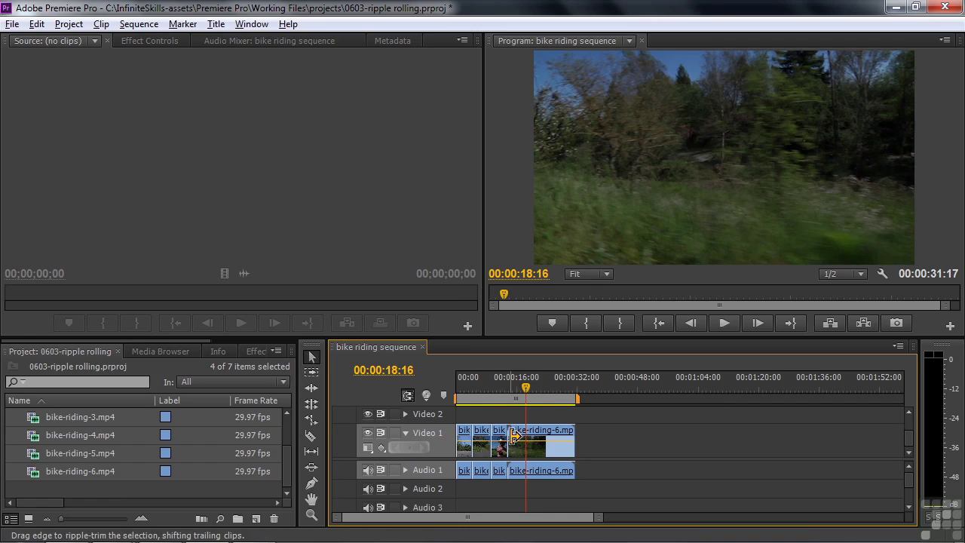
left_click_drag(515, 436, 534, 437)
- Trim the end of bike-riding-6.mp4 to the playhead placed at 00:00:22:04 and fit the whole sequence in the timeline
mouse_move(527, 388)
left_mouse_down()
mouse_move(538, 410)
mouse_move(540, 395)
left_mouse_up()
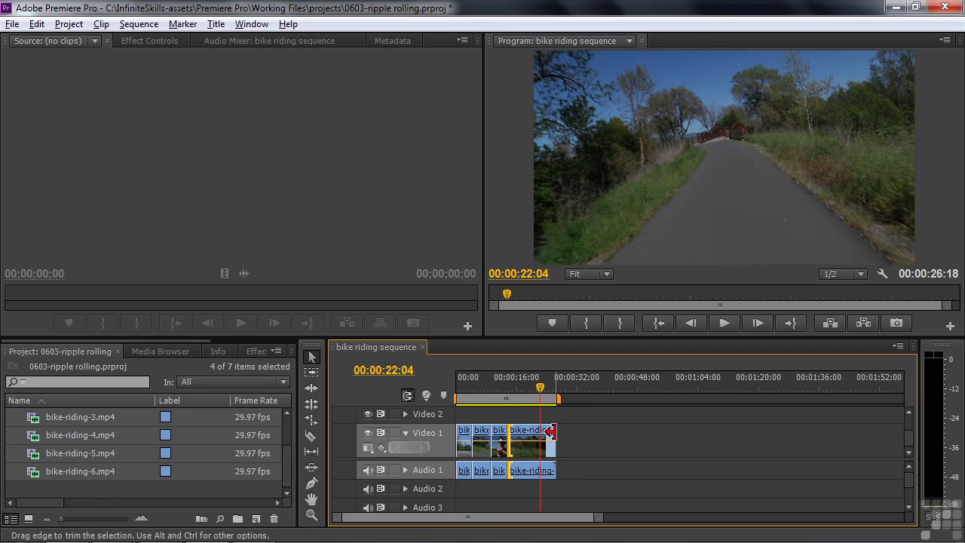
left_click_drag(561, 431, 539, 432)
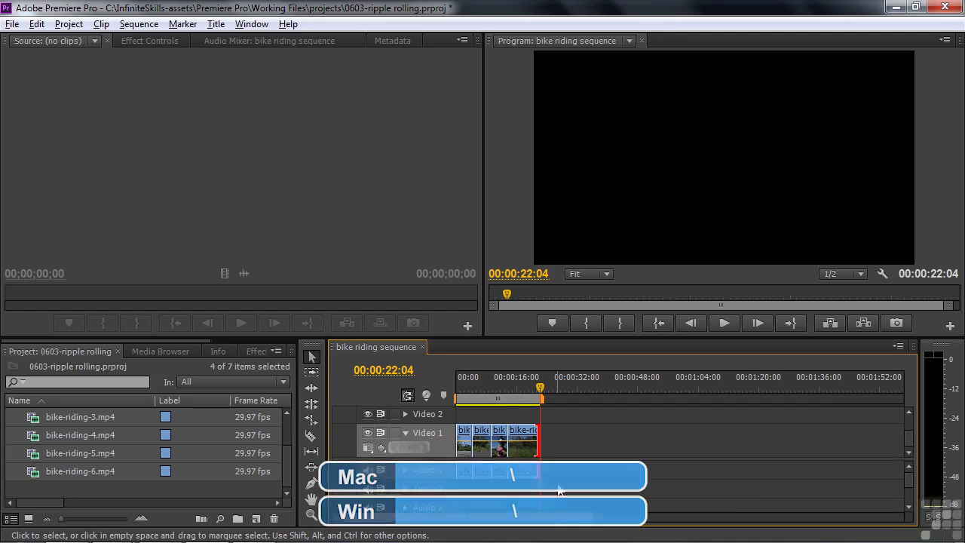
key("backslash")
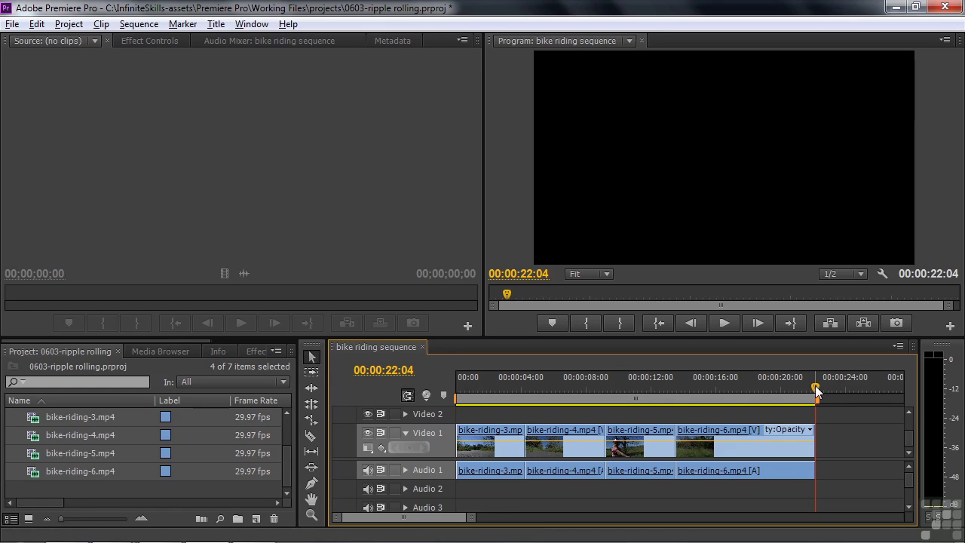
- Roll the cut between bike-riding-5.mp4 and bike-riding-6.mp4 forward to about 00:00:14:19 and play across it
left_click_drag(815, 390, 659, 417)
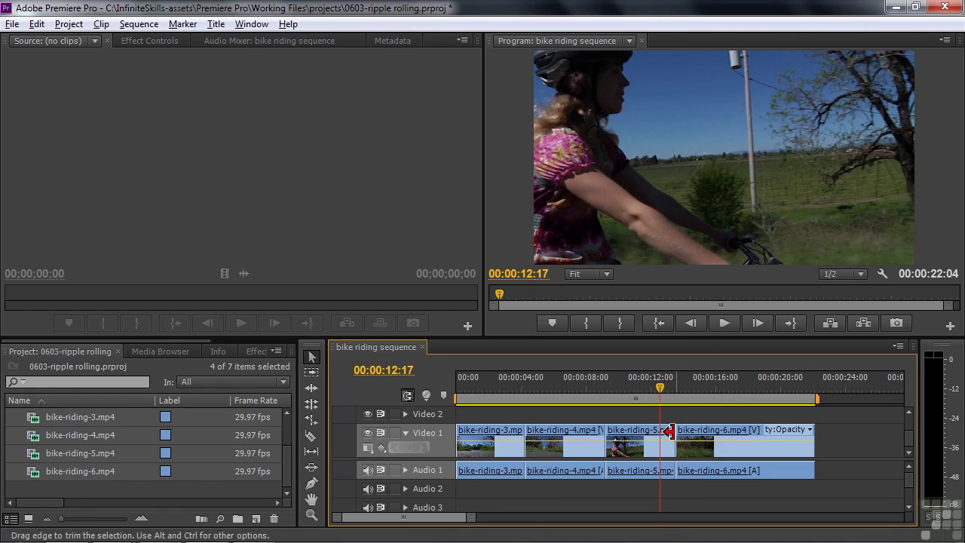
left_click_drag(659, 390, 684, 392)
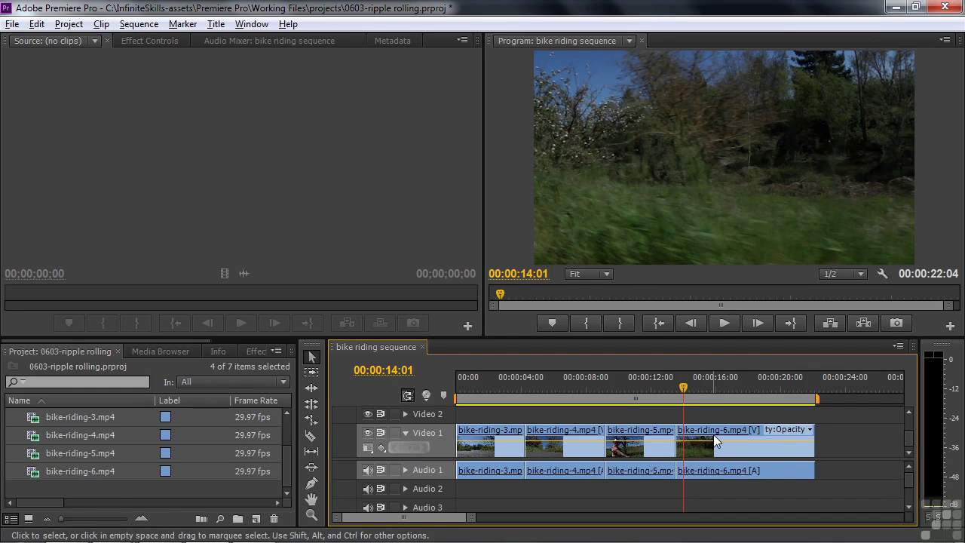
left_click_drag(664, 432, 689, 432)
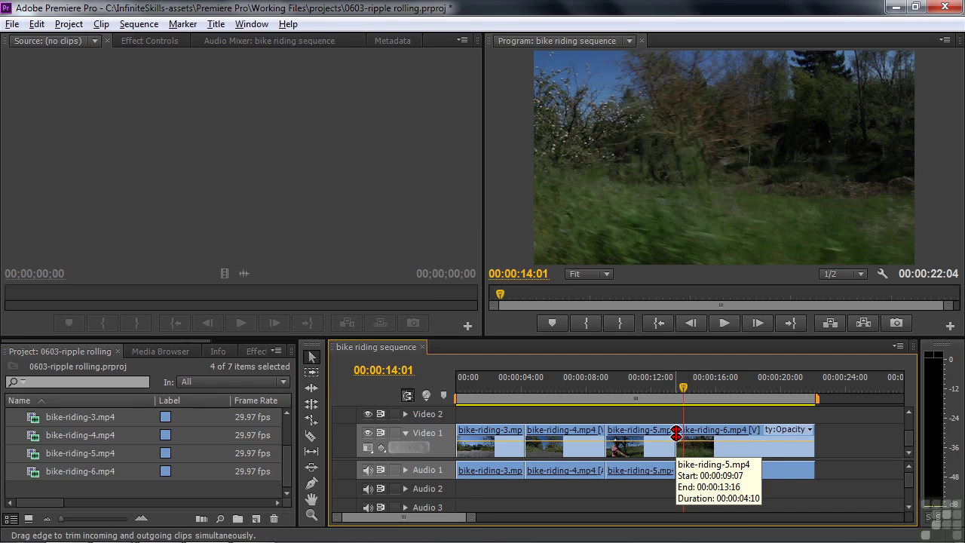
left_click(676, 434)
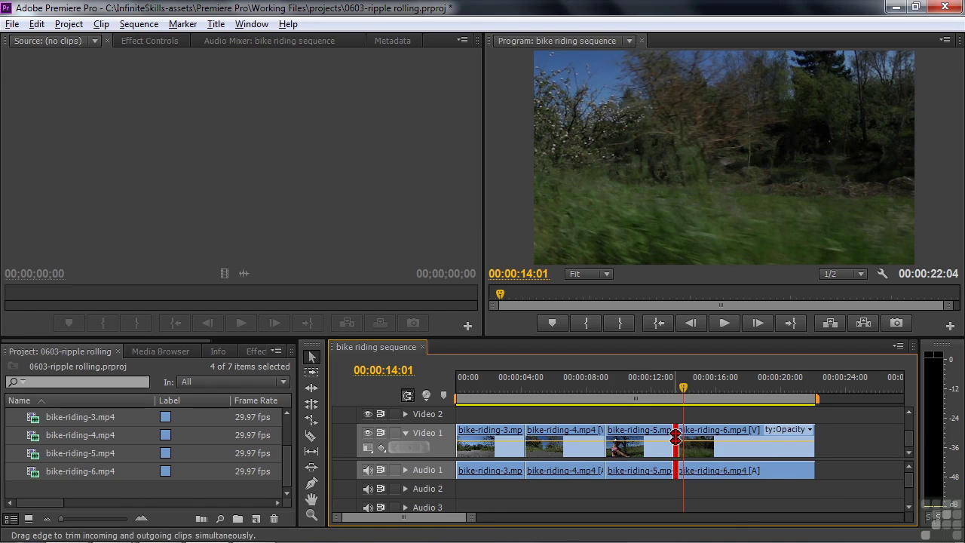
left_click_drag(675, 437, 692, 443)
left_click_drag(695, 390, 681, 389)
key("space")
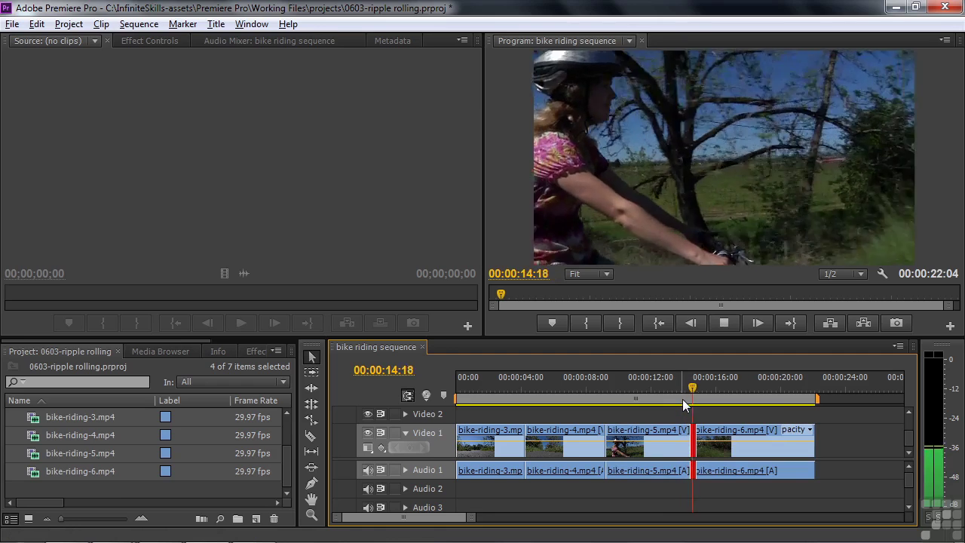
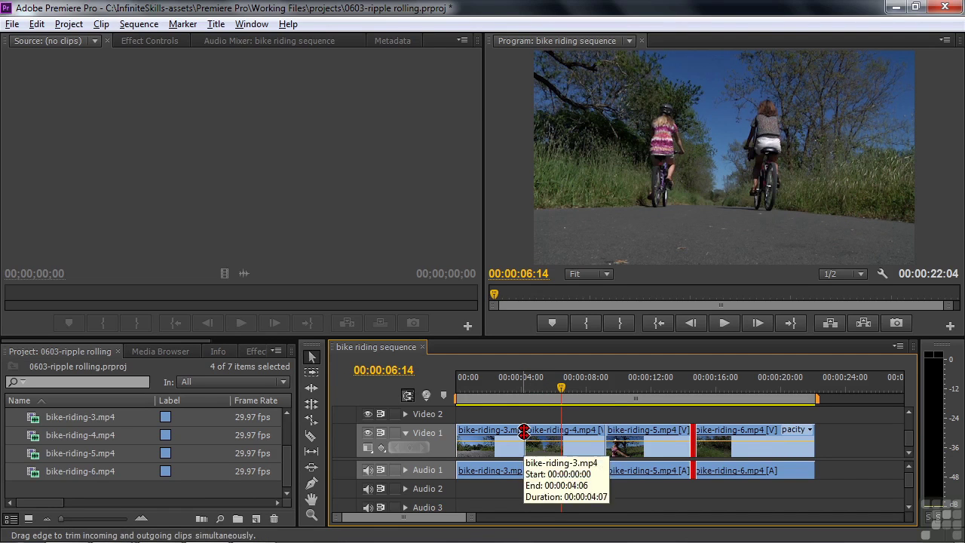
- Try rolling the cut between bike-riding-3.mp4 and bike-riding-4.mp4 back to 00:00:03:08 and play across it
left_click(524, 433)
mouse_move(524, 433)
left_mouse_down()
mouse_move(513, 431)
mouse_move(536, 431)
mouse_move(509, 437)
left_mouse_up()
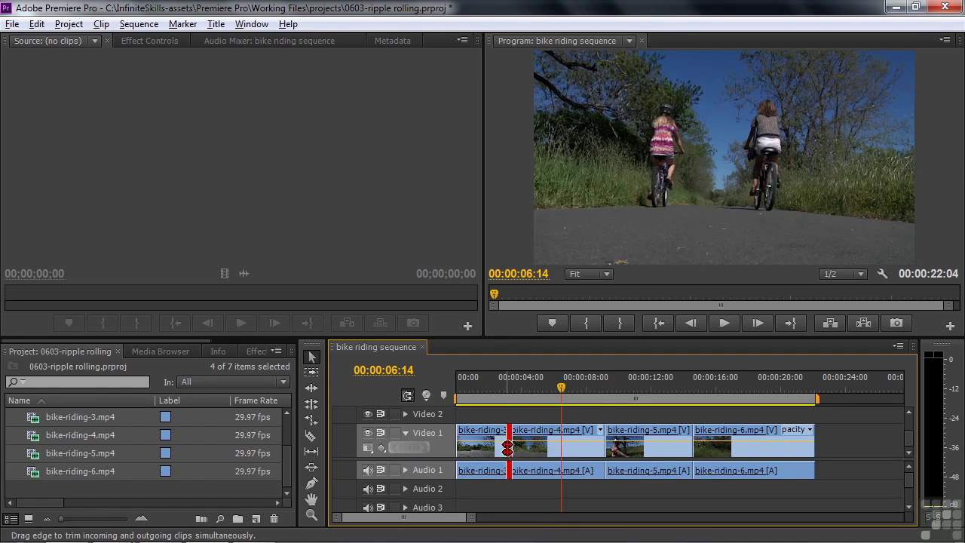
left_click(493, 385)
key("space")
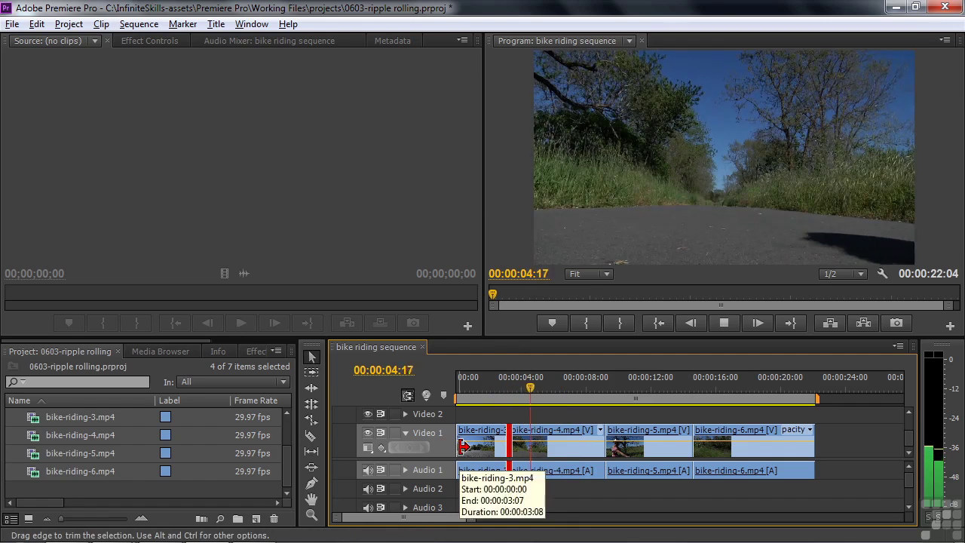
key("space")
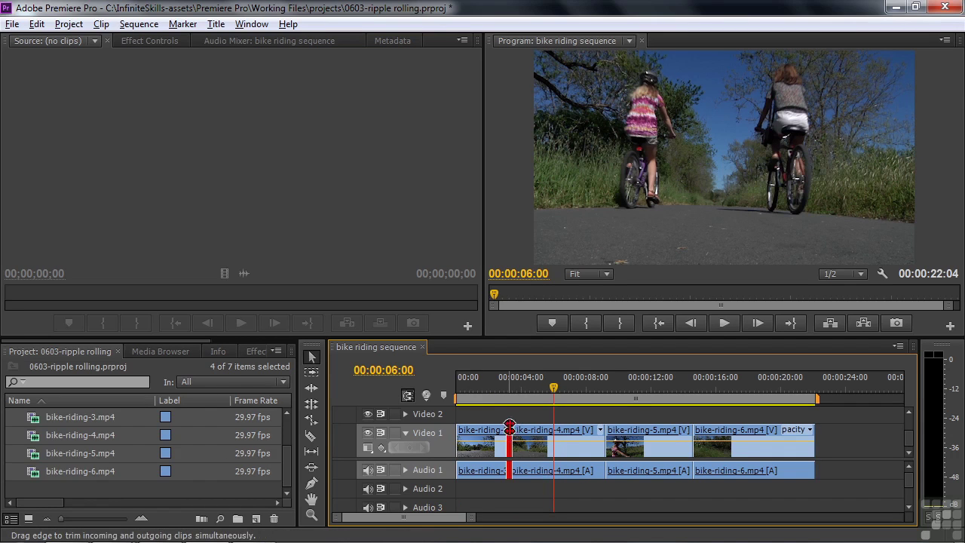
- Roll the cut between bike-riding-3.mp4 and bike-riding-4.mp4 forward by about one second and play across it
left_click_drag(508, 438, 525, 439)
left_click_drag(554, 389, 504, 407)
key("space")
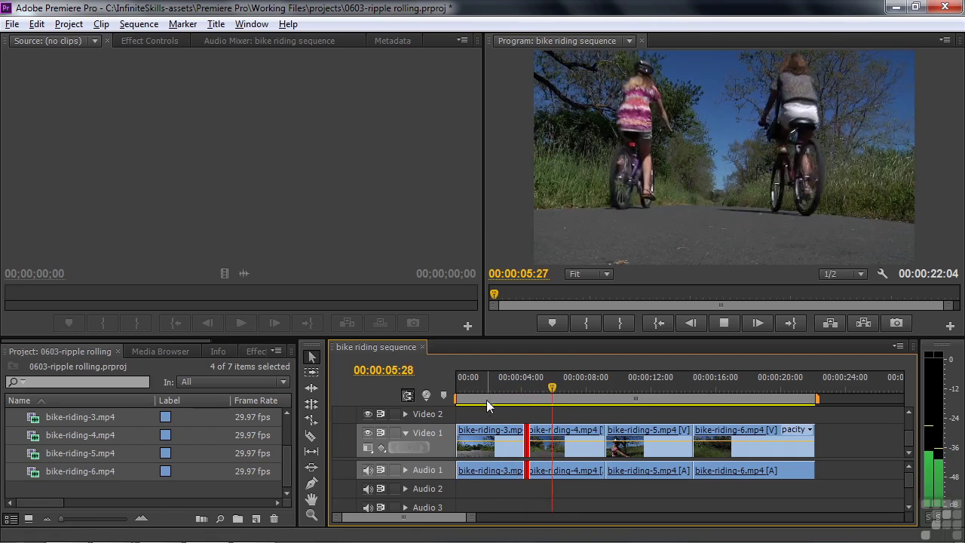
key("space")
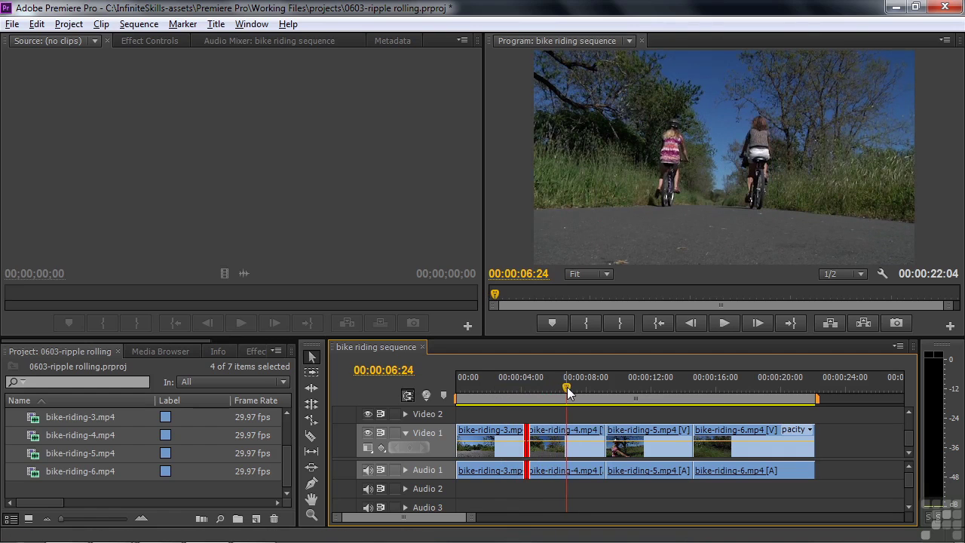
- Roll the cut between bike-riding-4.mp4 and bike-riding-5.mp4 forward to about 00:00:11:00 and play across it
left_click_drag(566, 391, 591, 402)
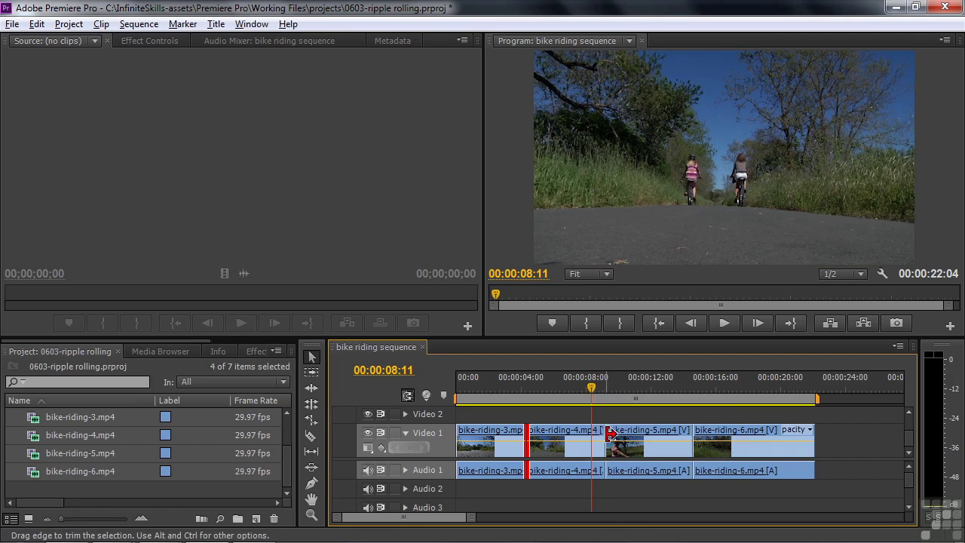
left_click(609, 435)
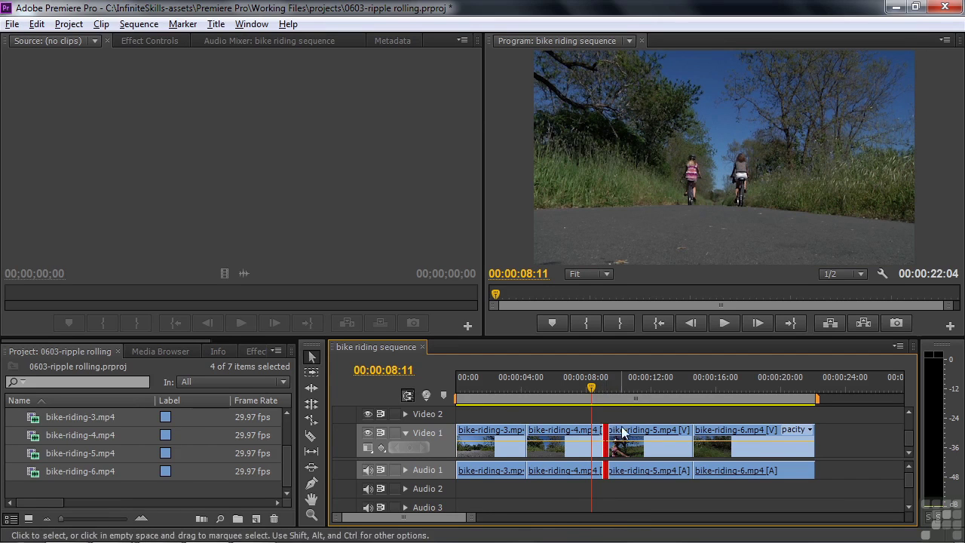
left_click_drag(605, 435, 634, 441)
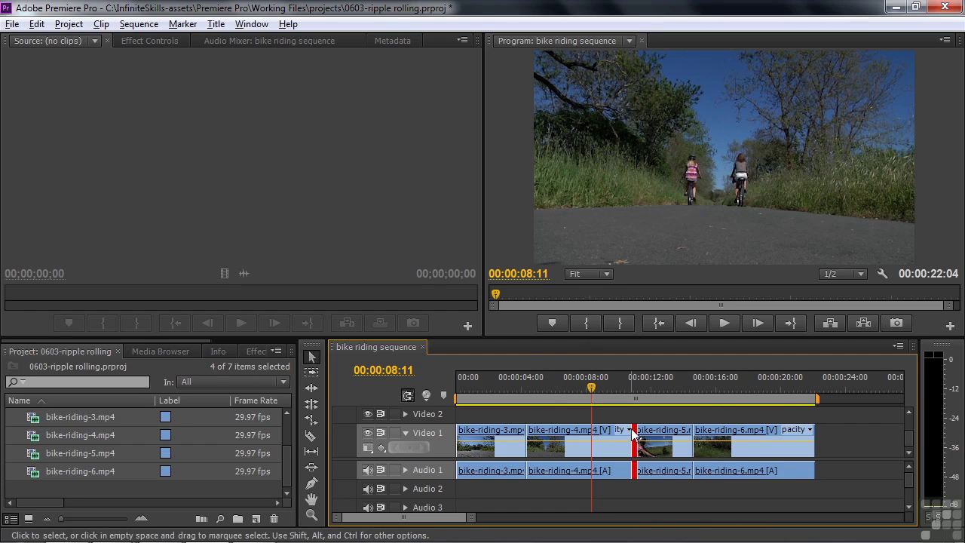
left_click_drag(592, 390, 623, 393)
key("space")
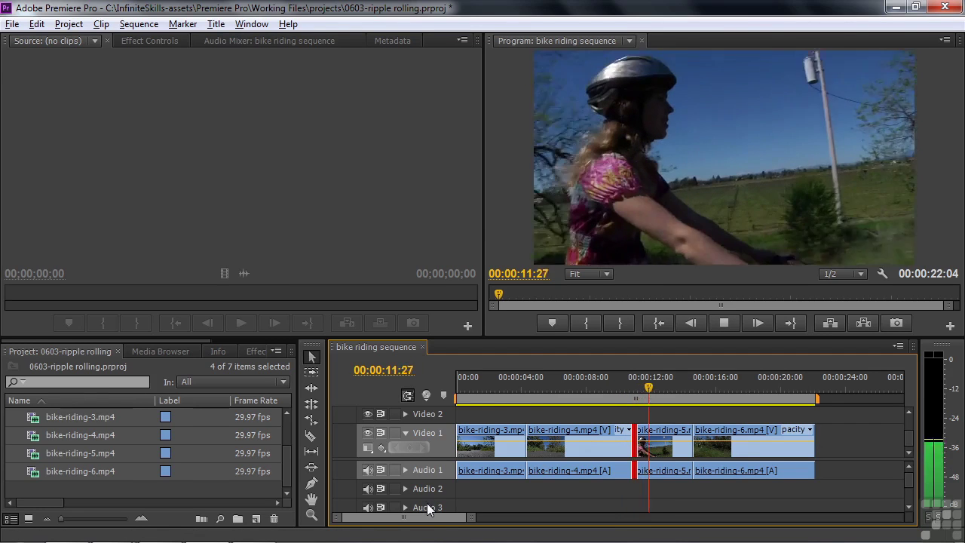
key("space")
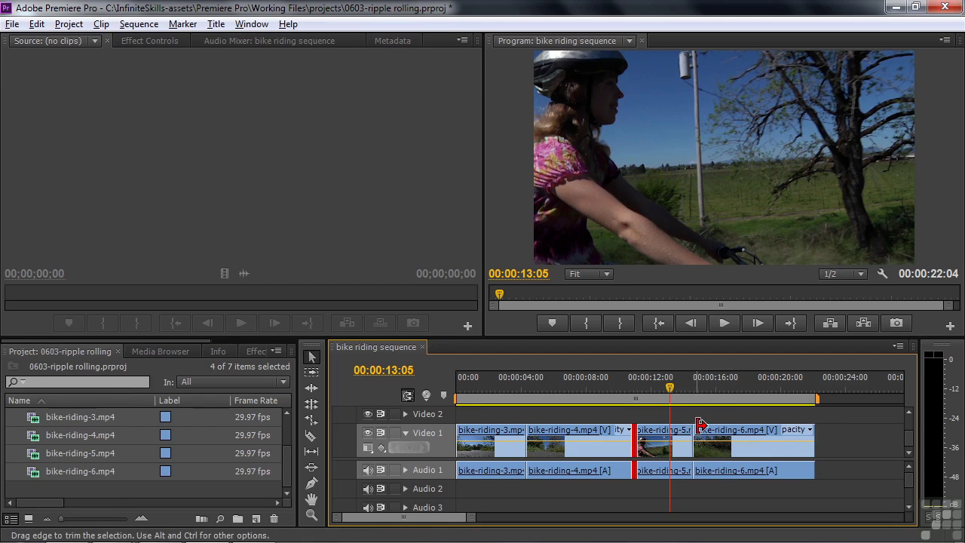
- Switch temporarily from regular trim to ripple trim at the start of bike-riding-6.mp4
left_click_drag(697, 426, 701, 426)
key("ctrl")
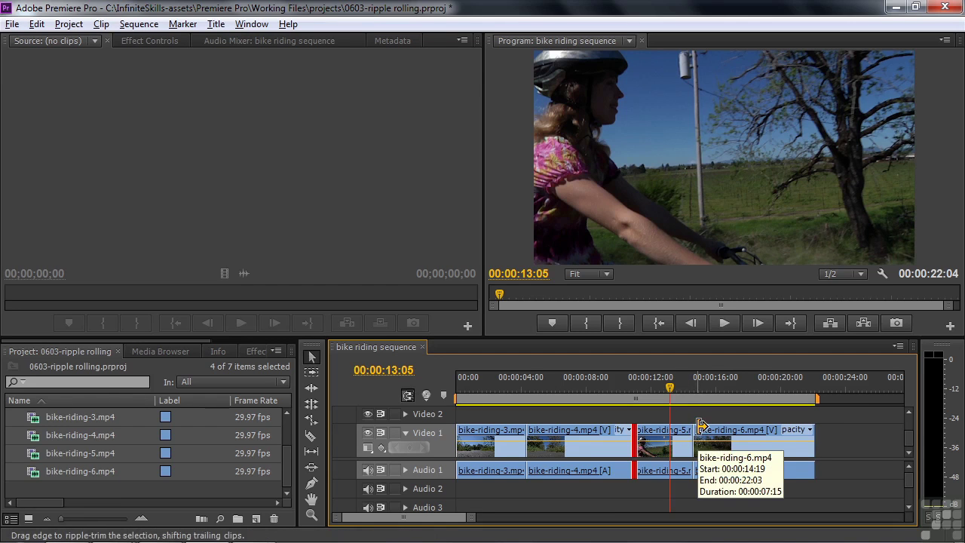